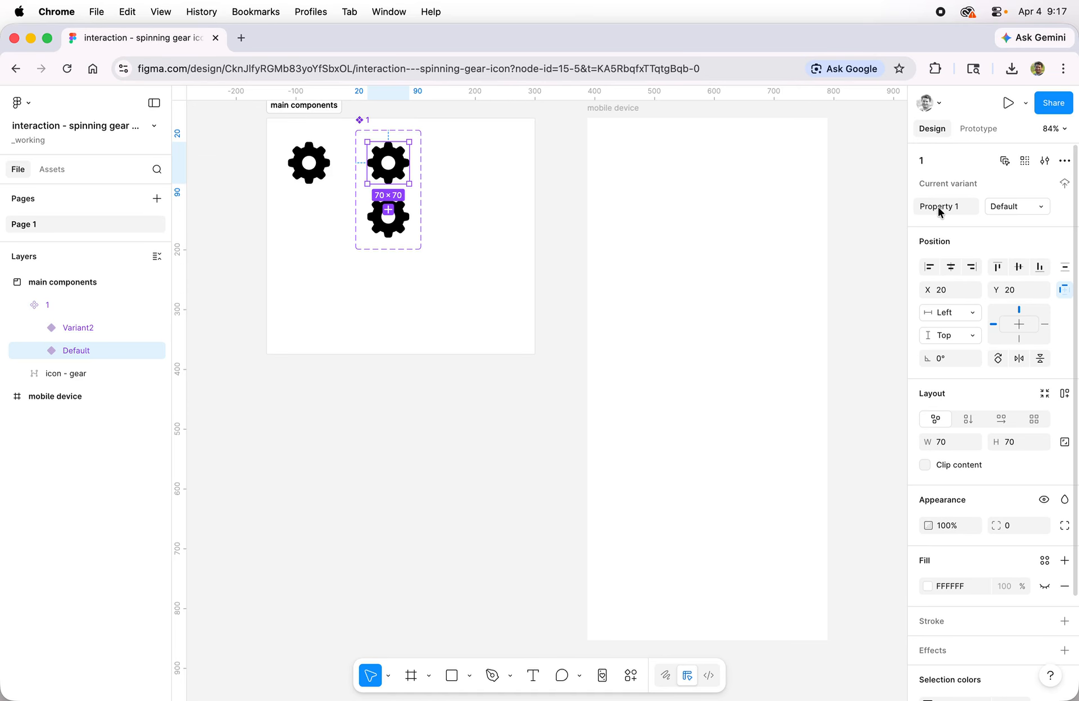
# Rename component 1's variant property as state and name its second variant rotate.
pyautogui.doubleClick(939, 207)
pyautogui.write('state')
pyautogui.press('Return')
pyautogui.click(399, 228)
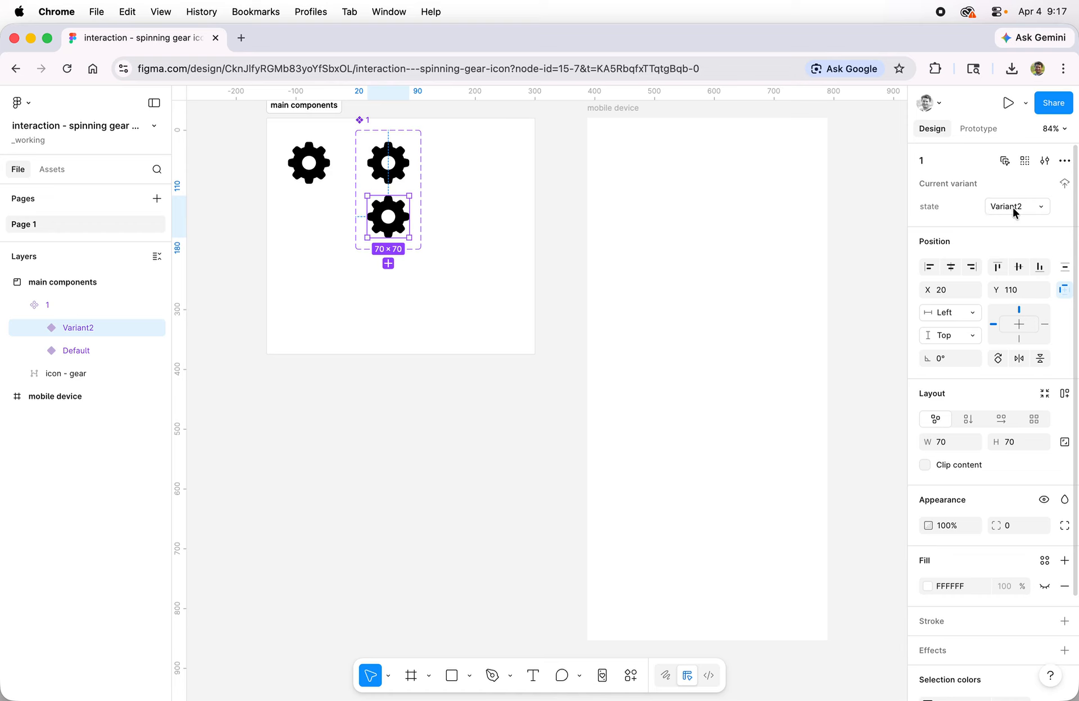
pyautogui.write('rotate')
pyautogui.press('Return')
# Change the gear icon's fill in component 1's Default variant to dark red.
pyautogui.click(405, 163)
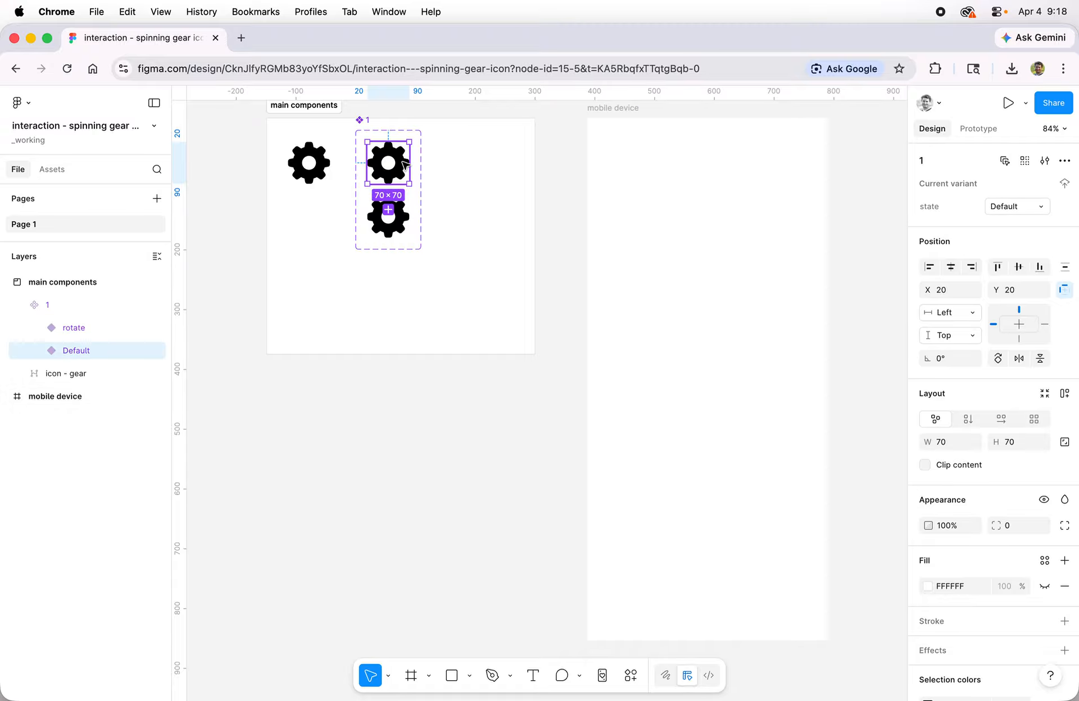
pyautogui.click(405, 163)
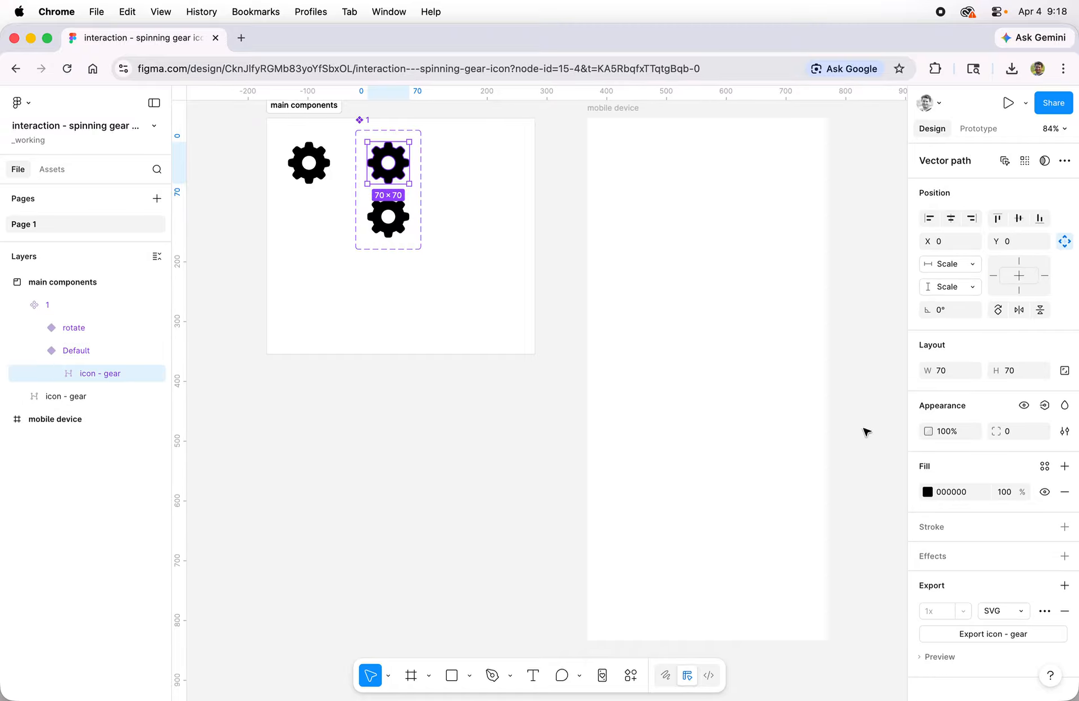
pyautogui.click(927, 491)
pyautogui.moveTo(862, 458)
pyautogui.mouseDown()
pyautogui.moveTo(863, 441)
pyautogui.moveTo(869, 462)
pyautogui.mouseUp()
# Set the rotation of component 1's rotate variant to 180°.
pyautogui.click(398, 227)
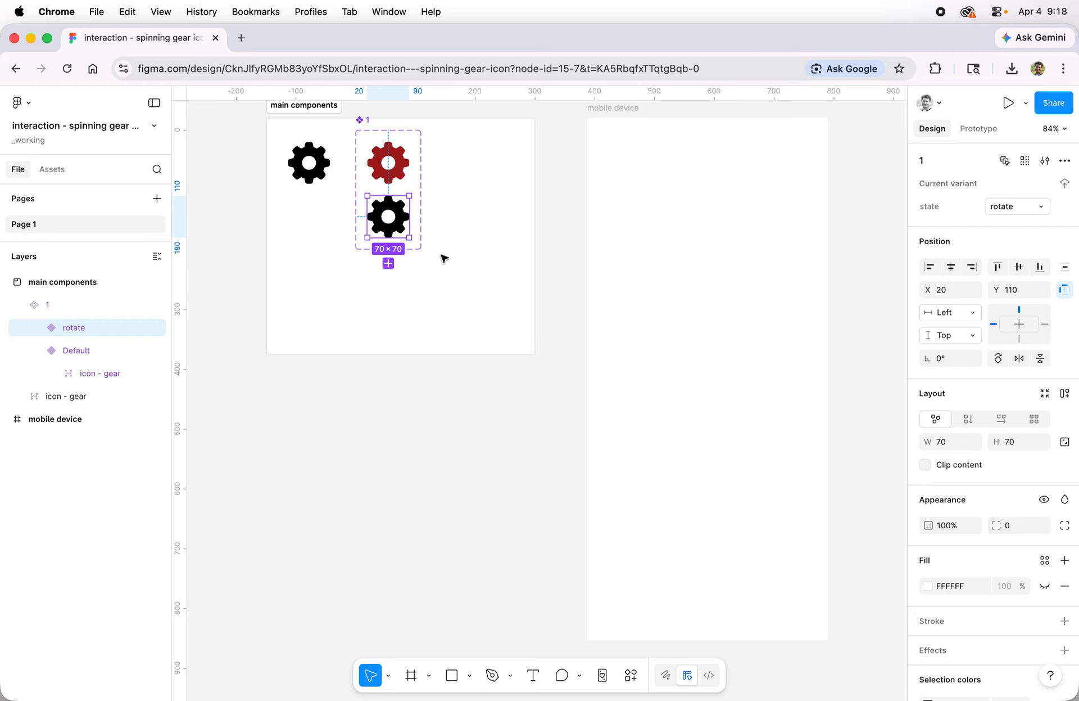
pyautogui.click(959, 361)
pyautogui.write('18')
pyautogui.press('Return')
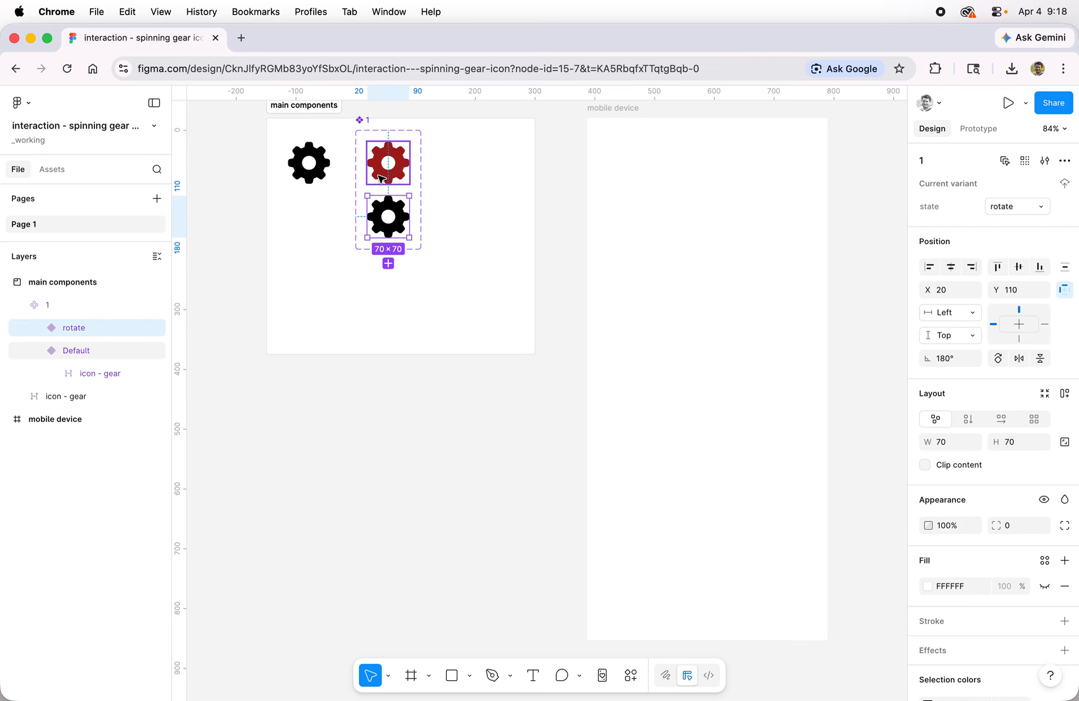
# Add a While hovering interaction to component 1's Default variant with a Change to action targeting the rotate state.
pyautogui.click(381, 179)
pyautogui.click(980, 131)
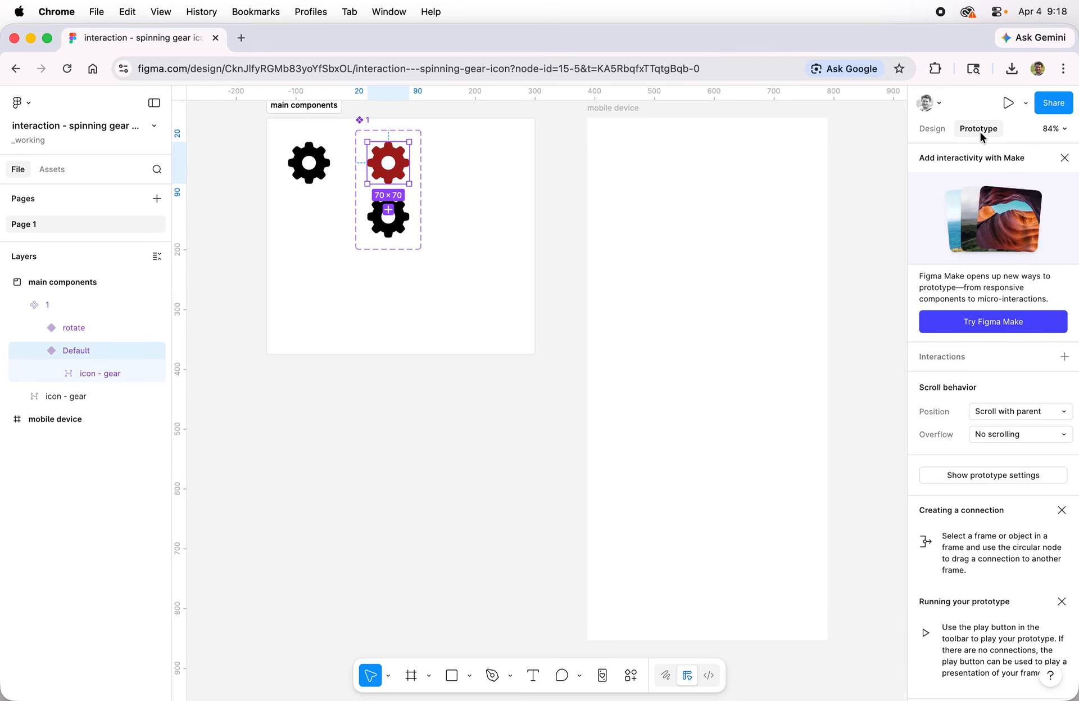
pyautogui.click(1064, 356)
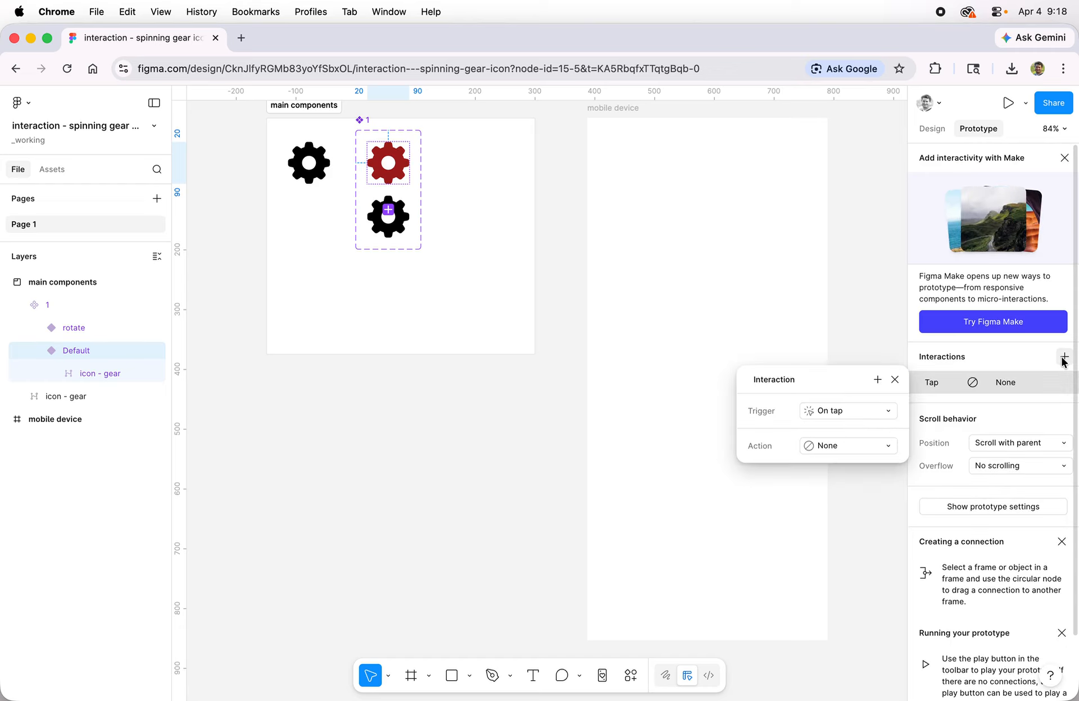
pyautogui.click(855, 415)
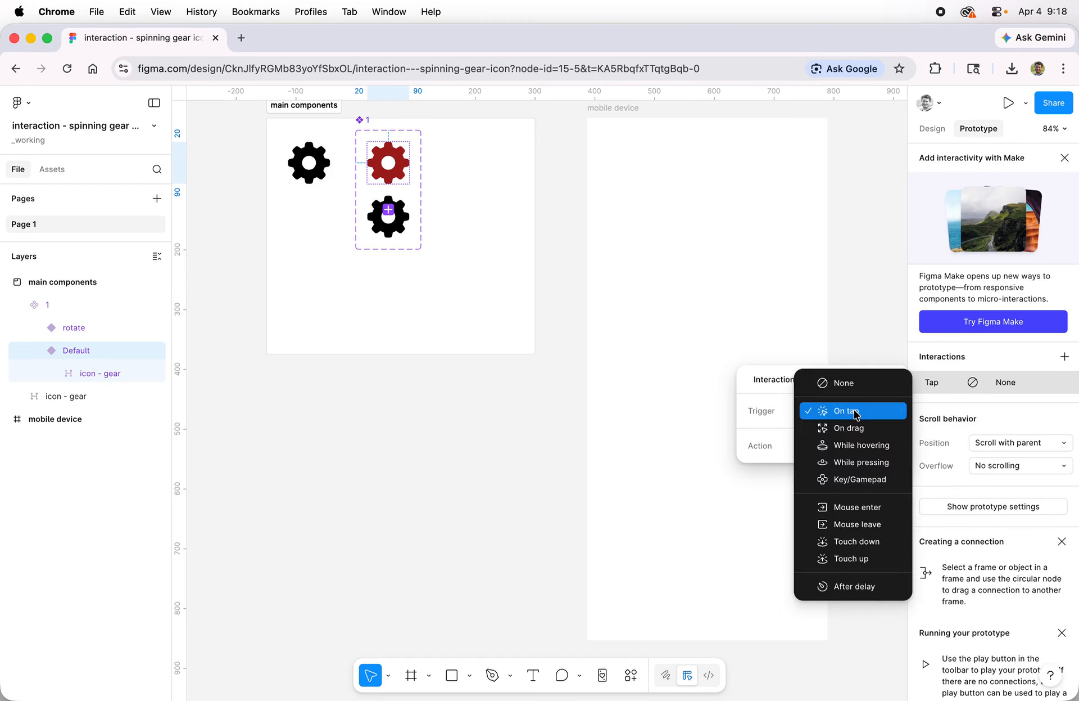
pyautogui.click(885, 445)
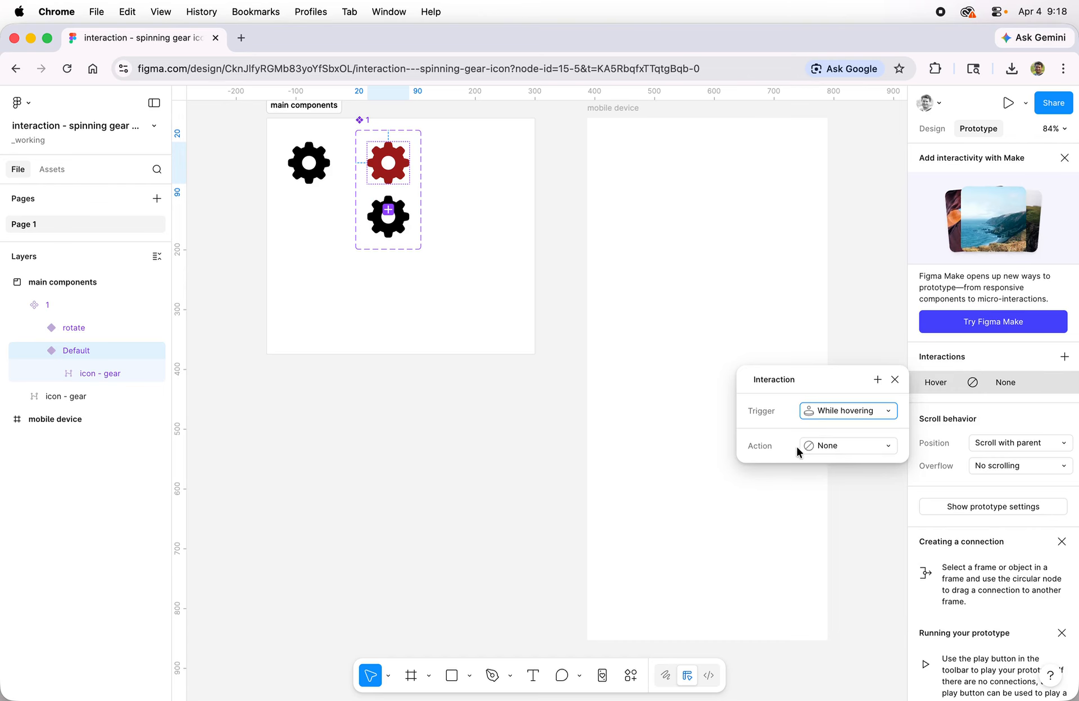
pyautogui.click(853, 448)
pyautogui.click(864, 491)
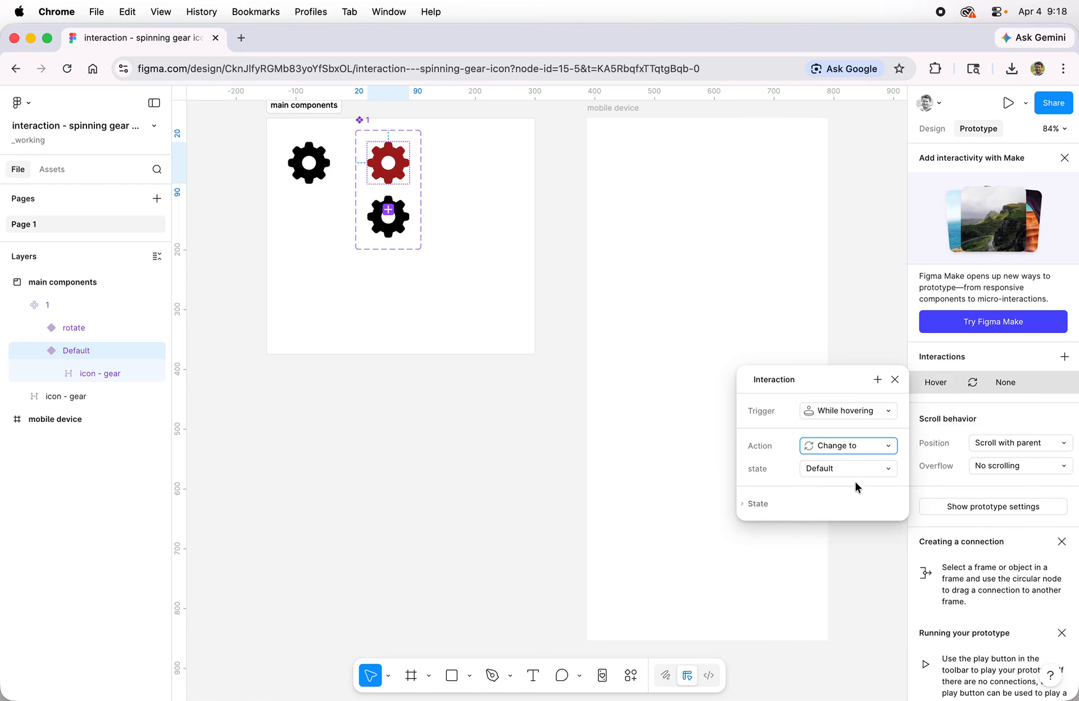
pyautogui.click(829, 474)
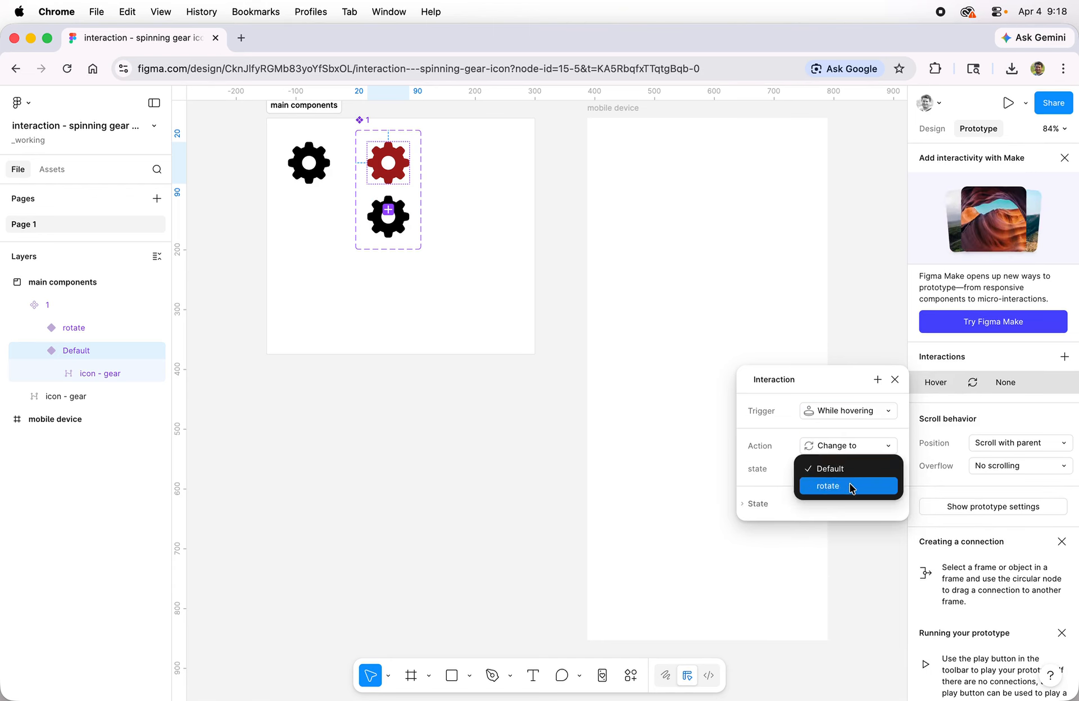
pyautogui.click(852, 487)
# Set the hover interaction's animation to Smart animate.
pyautogui.click(843, 506)
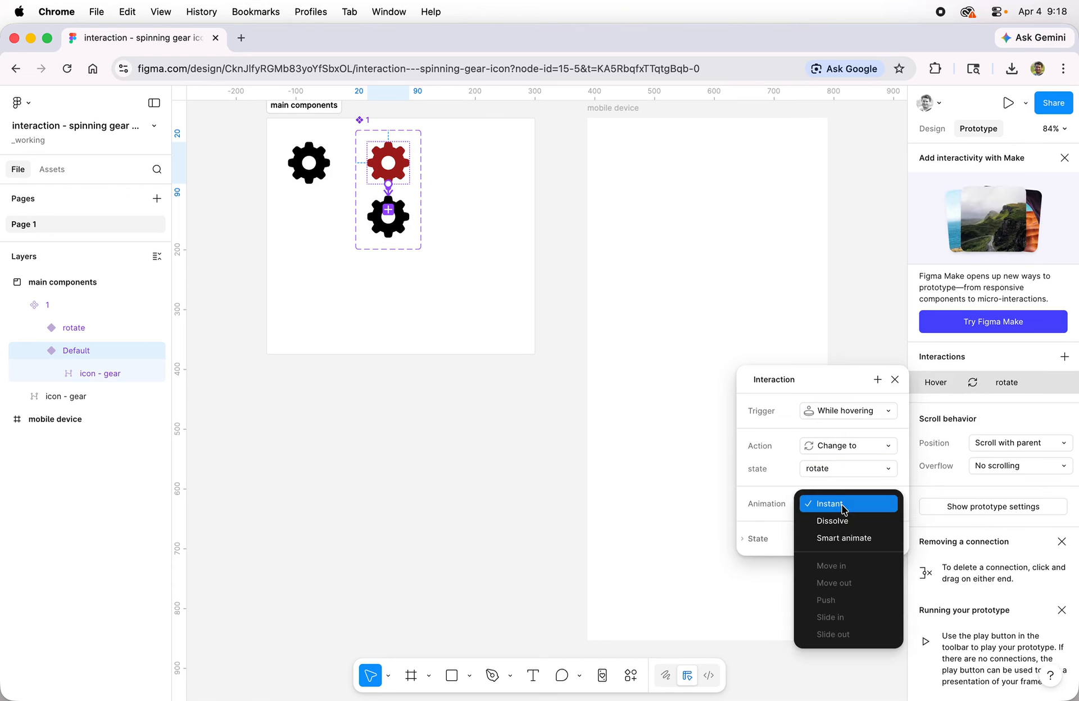
pyautogui.click(862, 538)
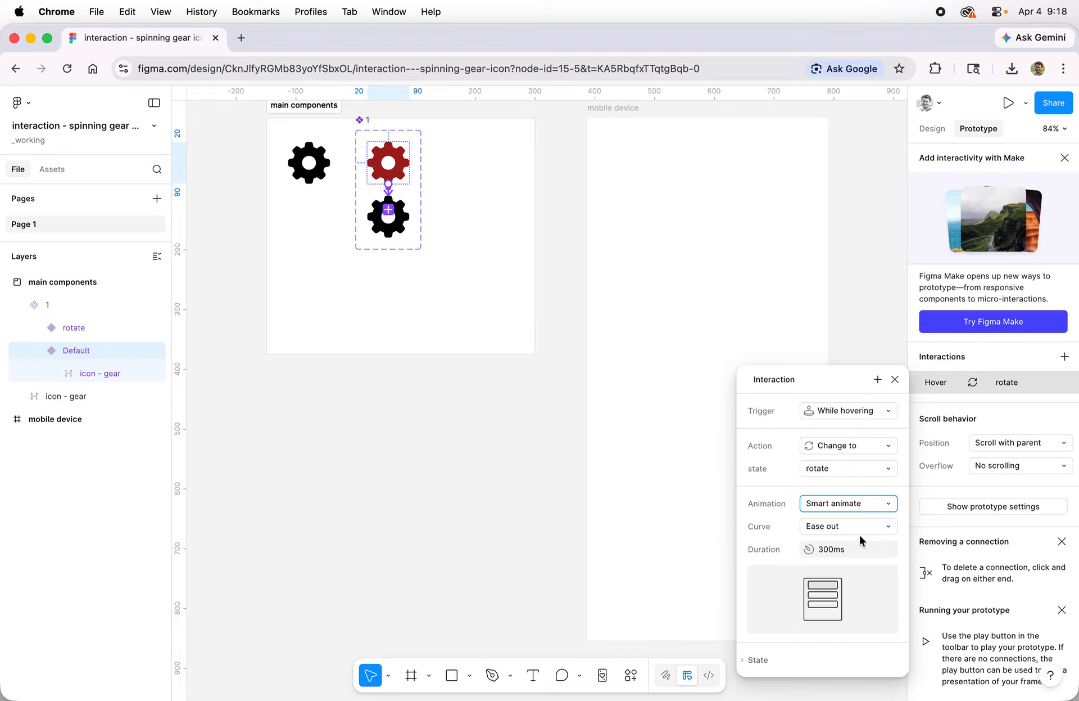
pyautogui.click(895, 379)
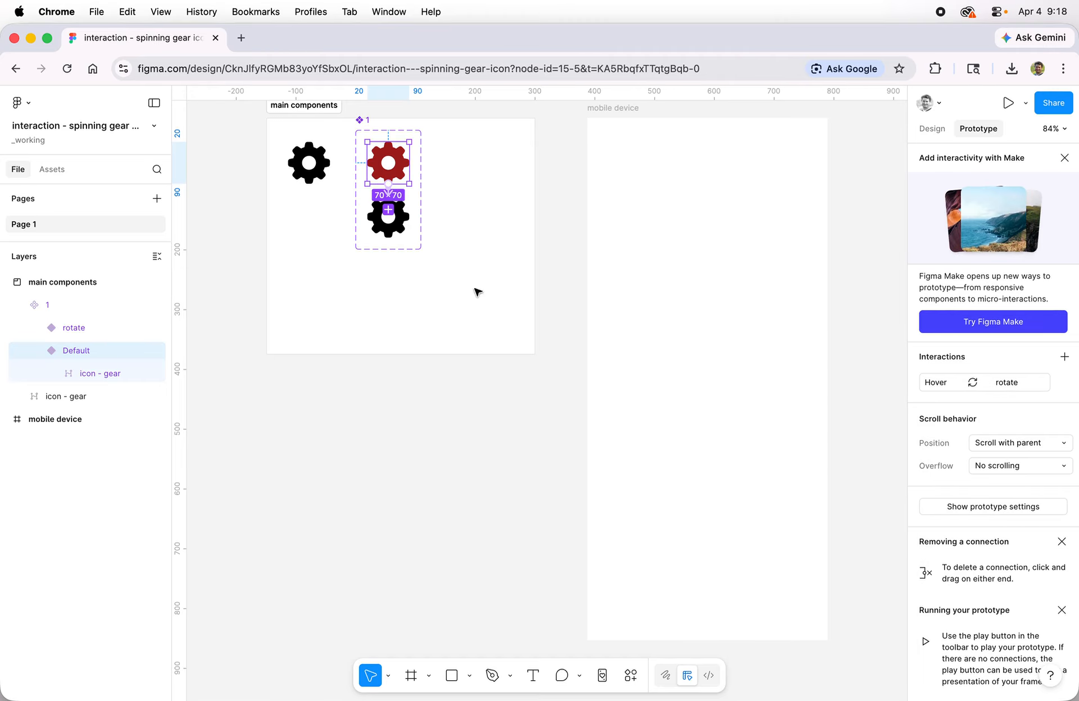
# Place an instance of component 1 in the upper middle of the mobile device frame and preview the prototype.
pyautogui.click(392, 290)
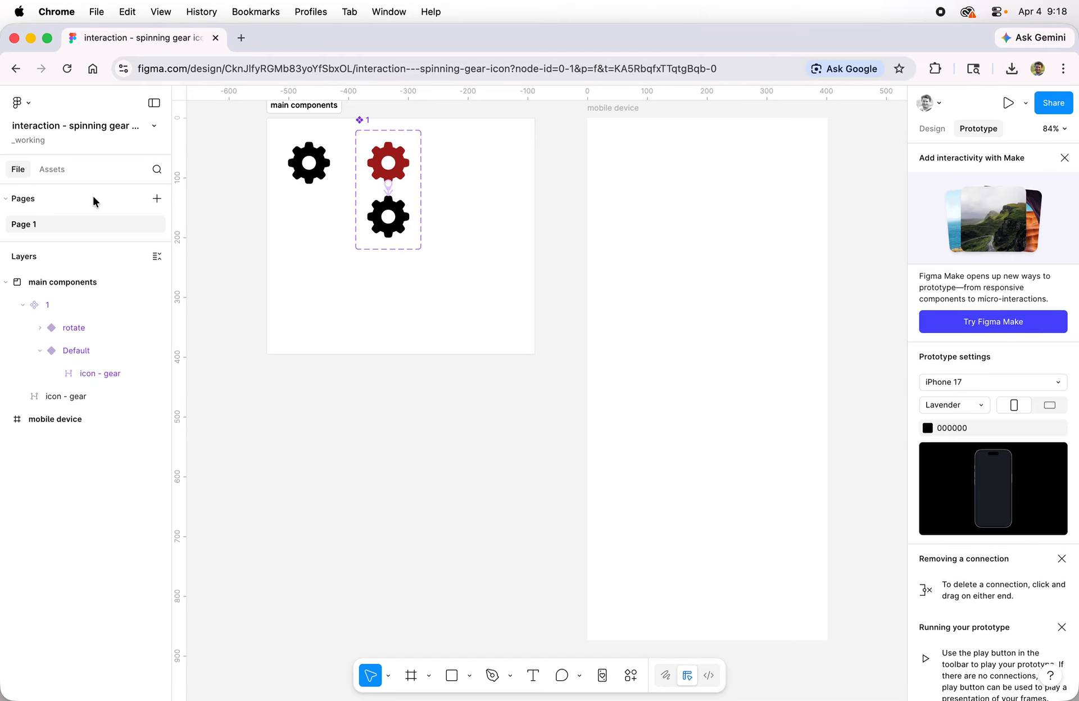
pyautogui.click(46, 172)
pyautogui.click(41, 288)
pyautogui.moveTo(40, 287); pyautogui.dragTo(708, 234)
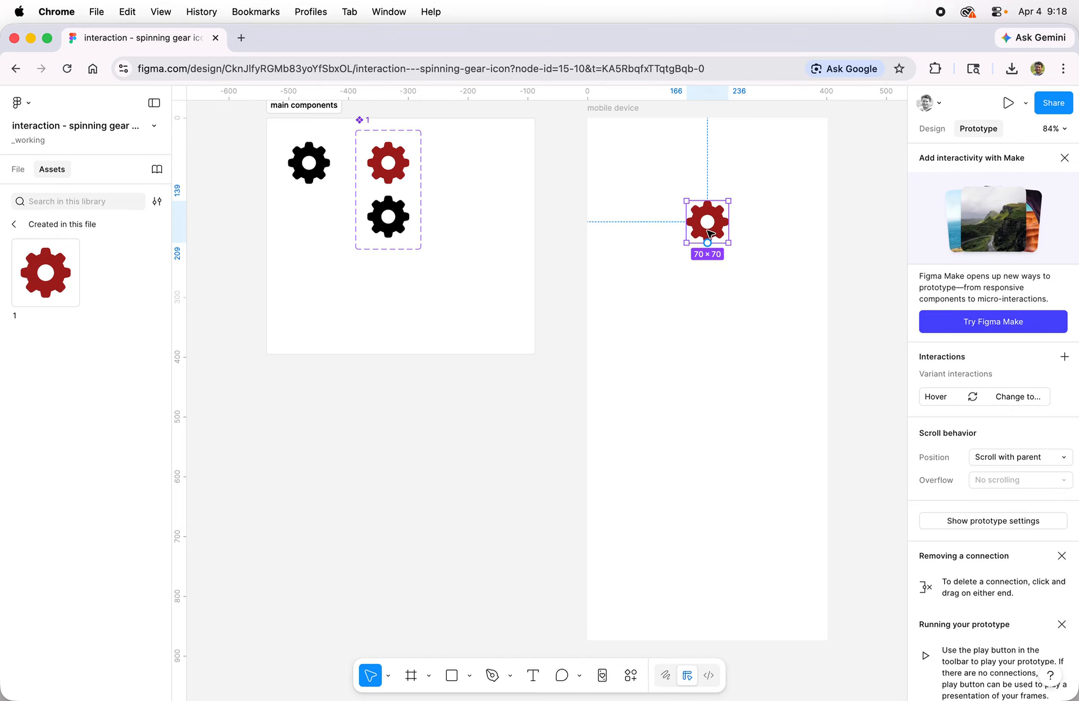
pyautogui.click(1008, 104)
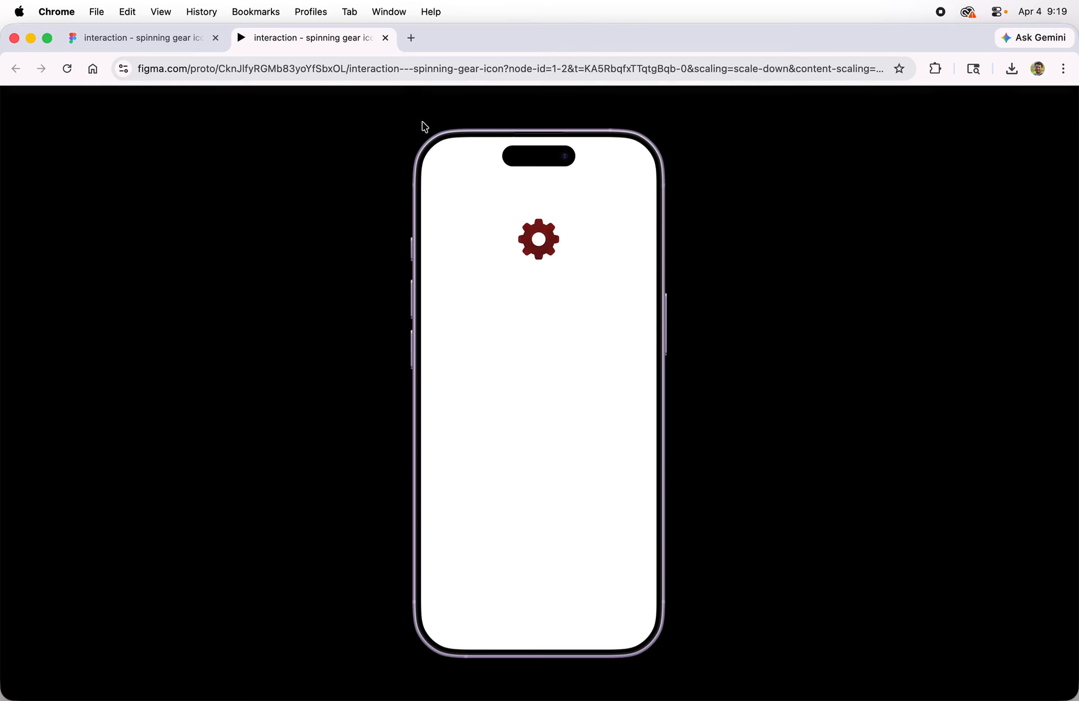
pyautogui.click(385, 38)
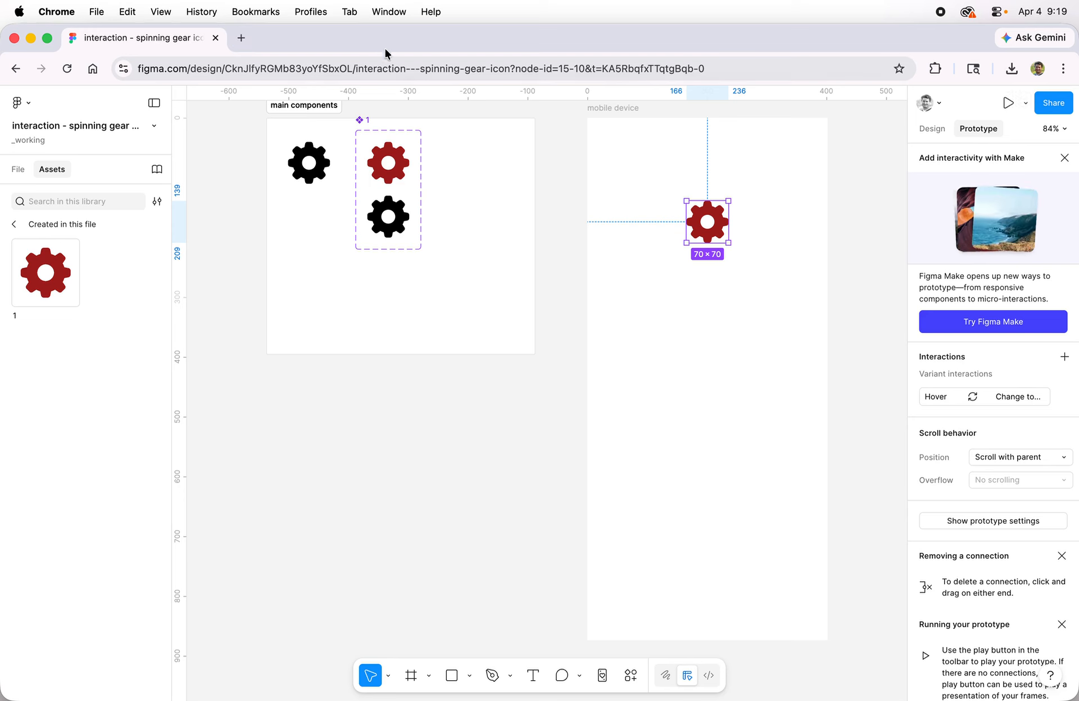
# Duplicate the original black gear to the far side of component set 1 and draw a frame of about 89 × 90 around the copy.
pyautogui.click(311, 179)
pyautogui.moveTo(311, 179); pyautogui.dragTo(479, 194)
pyautogui.press('f')
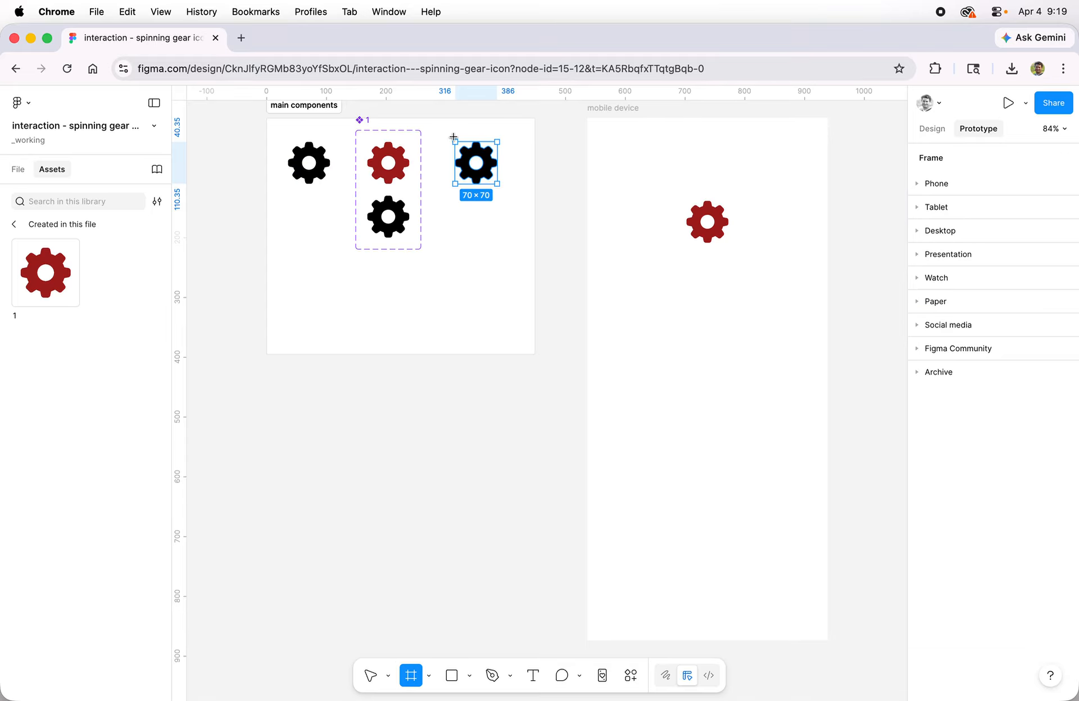
pyautogui.moveTo(450, 135); pyautogui.dragTo(502, 188)
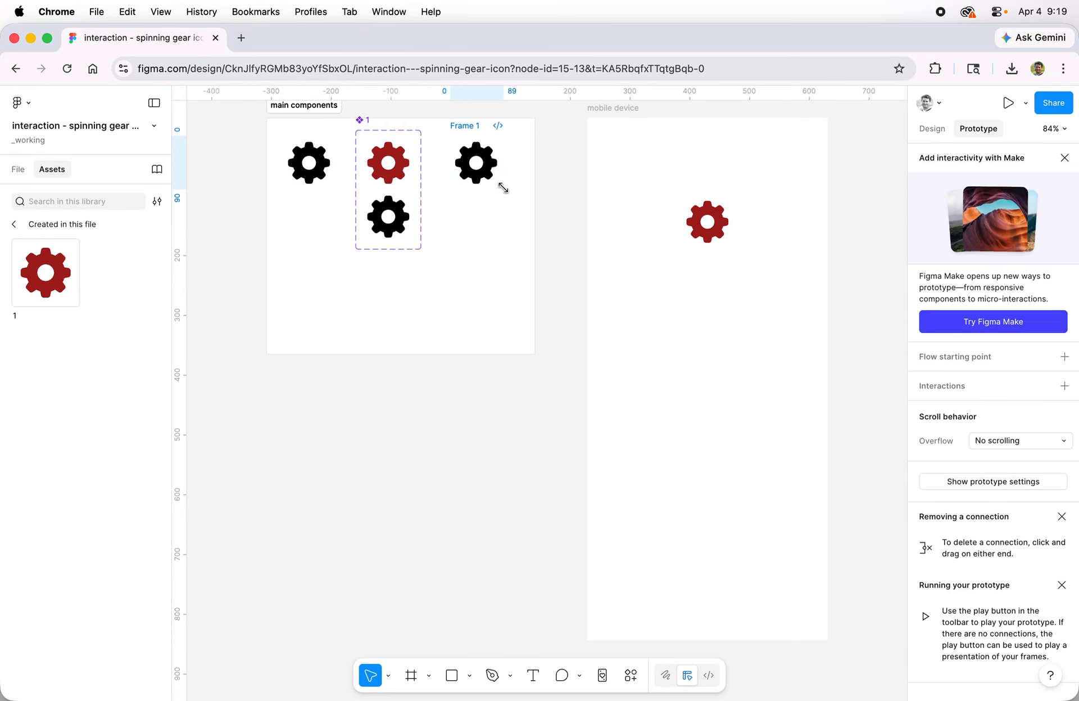
# Convert the new frame around the gear copy into a component and add a second variant.
pyautogui.click(18, 168)
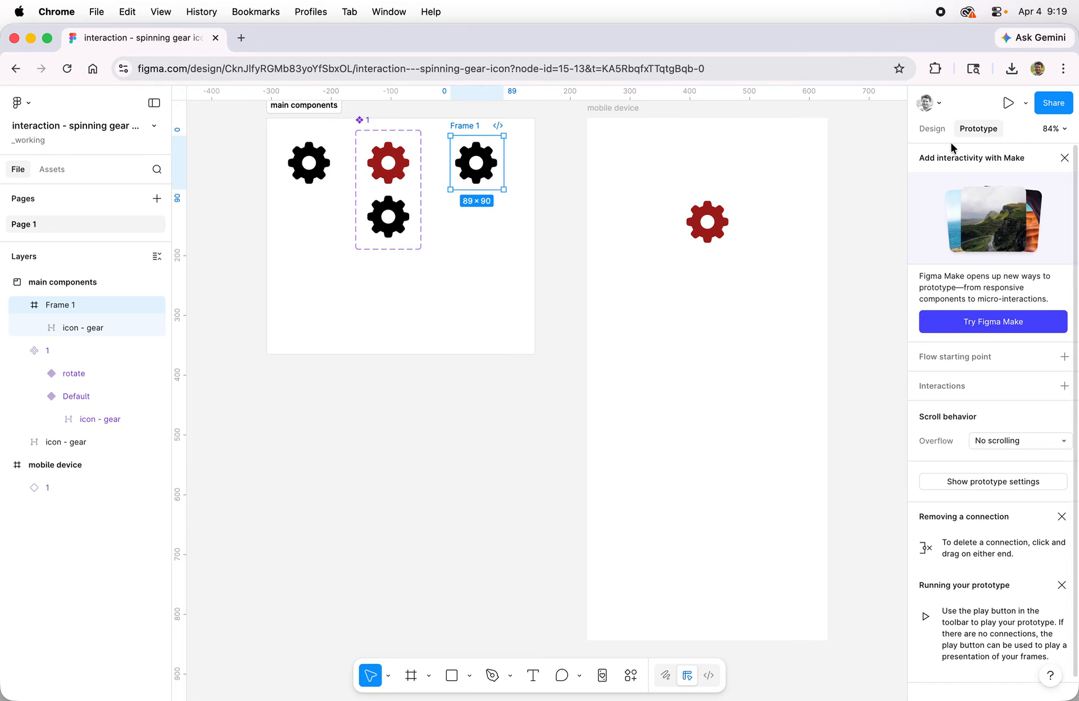
pyautogui.click(932, 128)
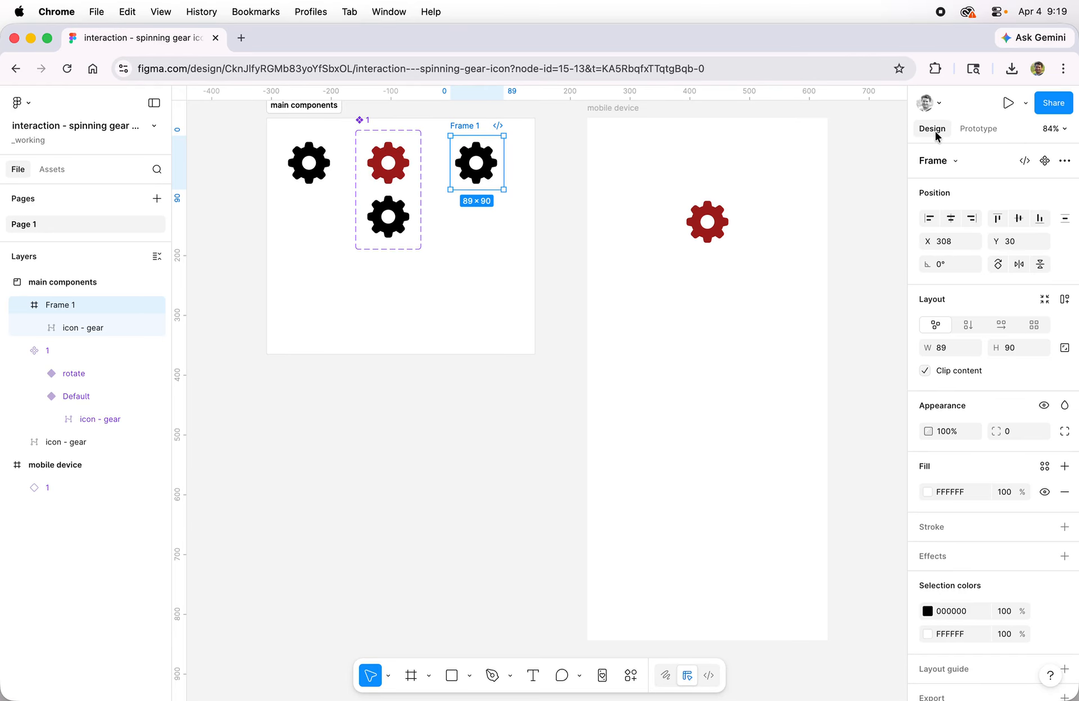
pyautogui.click(1045, 162)
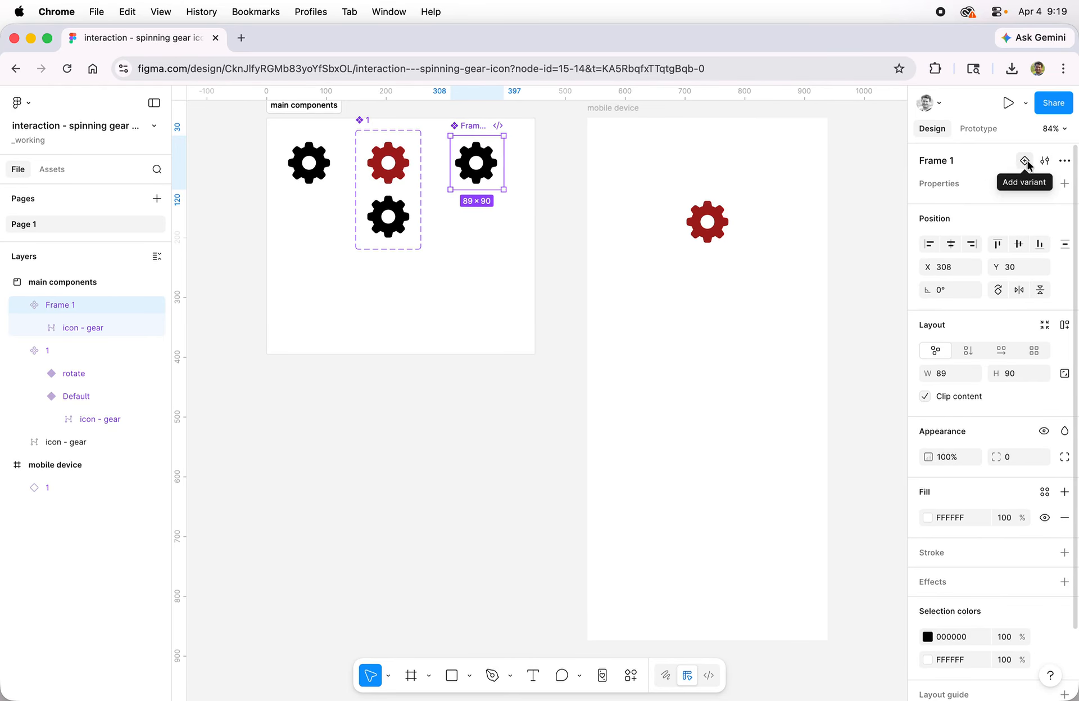
pyautogui.click(1025, 161)
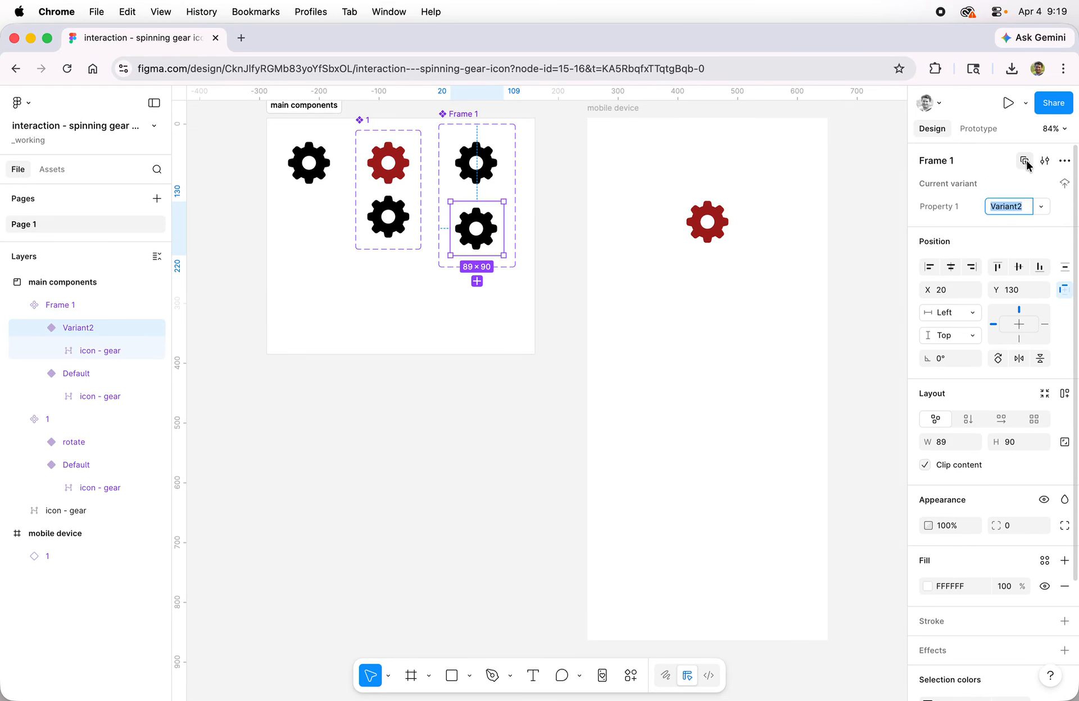
# Rename the new component set as 2.
pyautogui.click(460, 115)
pyautogui.doubleClick(461, 114)
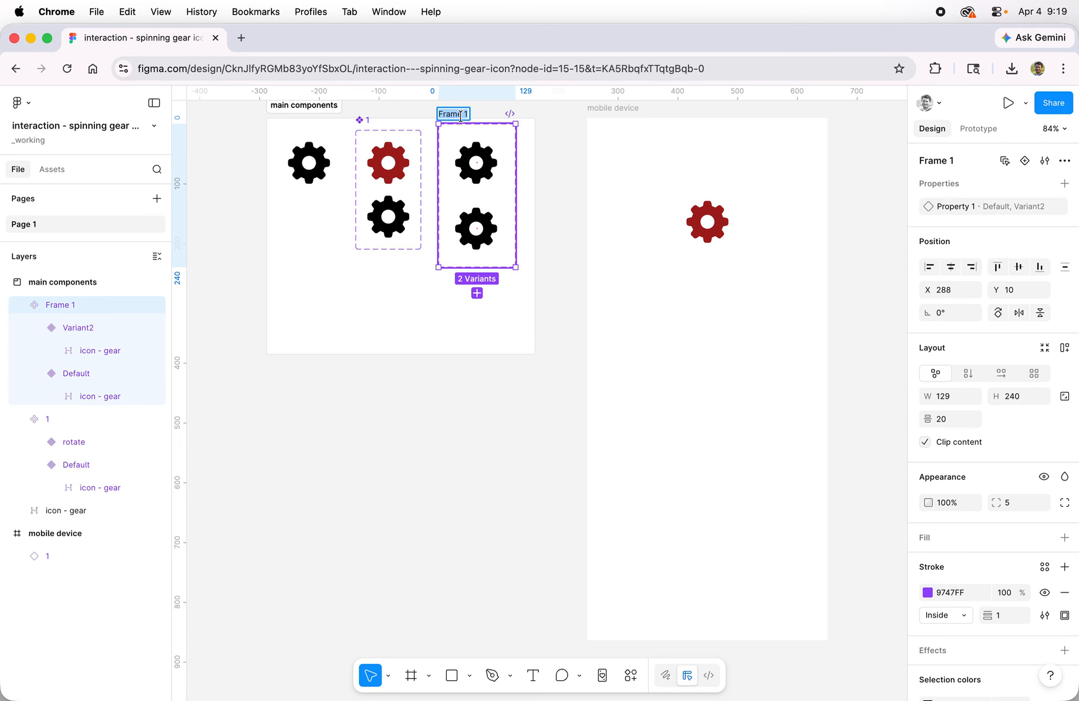
pyautogui.write('2')
pyautogui.press('Return')
# Change the gear icon's fill in component 2's Default variant to green 229442.
pyautogui.click(484, 161)
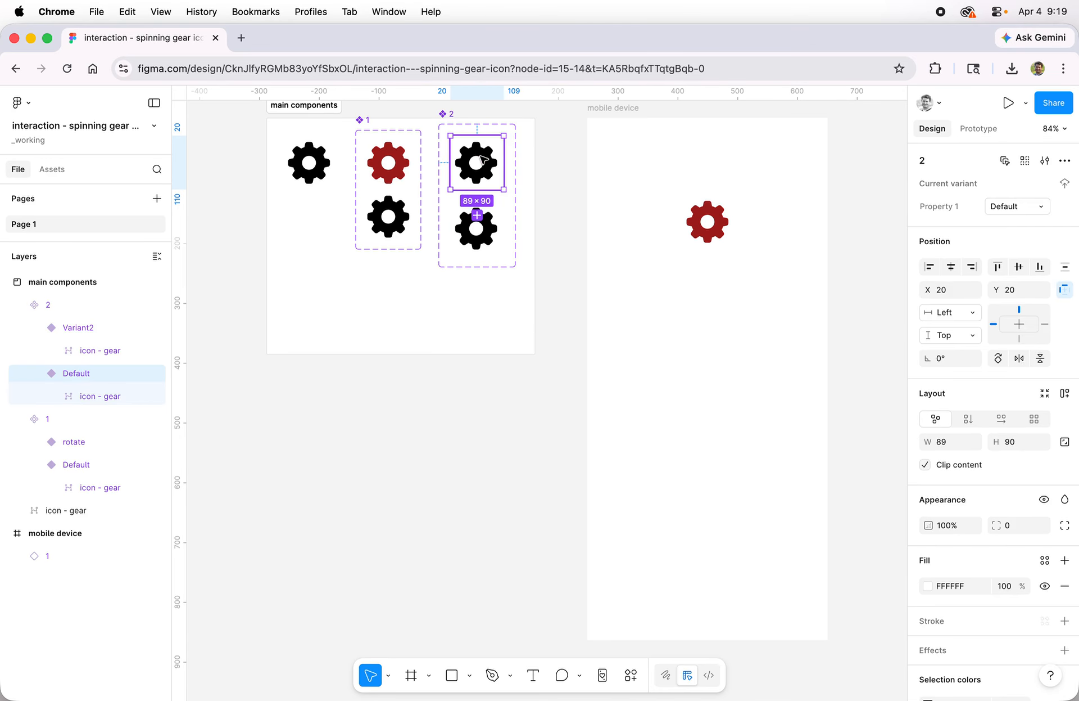
pyautogui.click(485, 161)
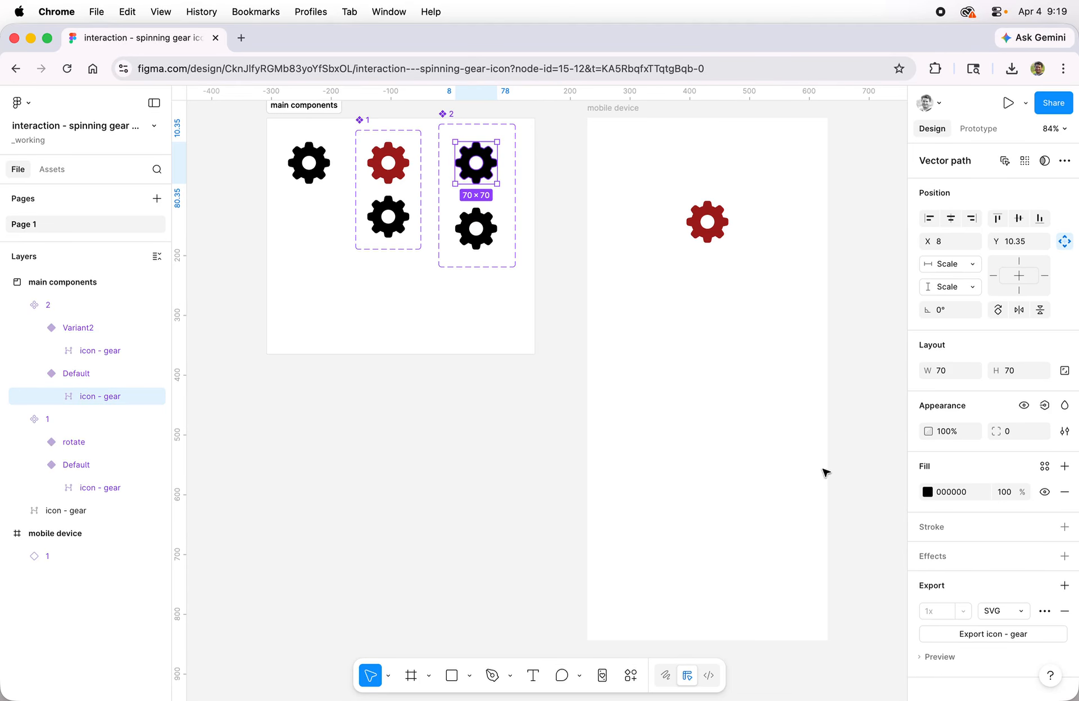
pyautogui.click(928, 491)
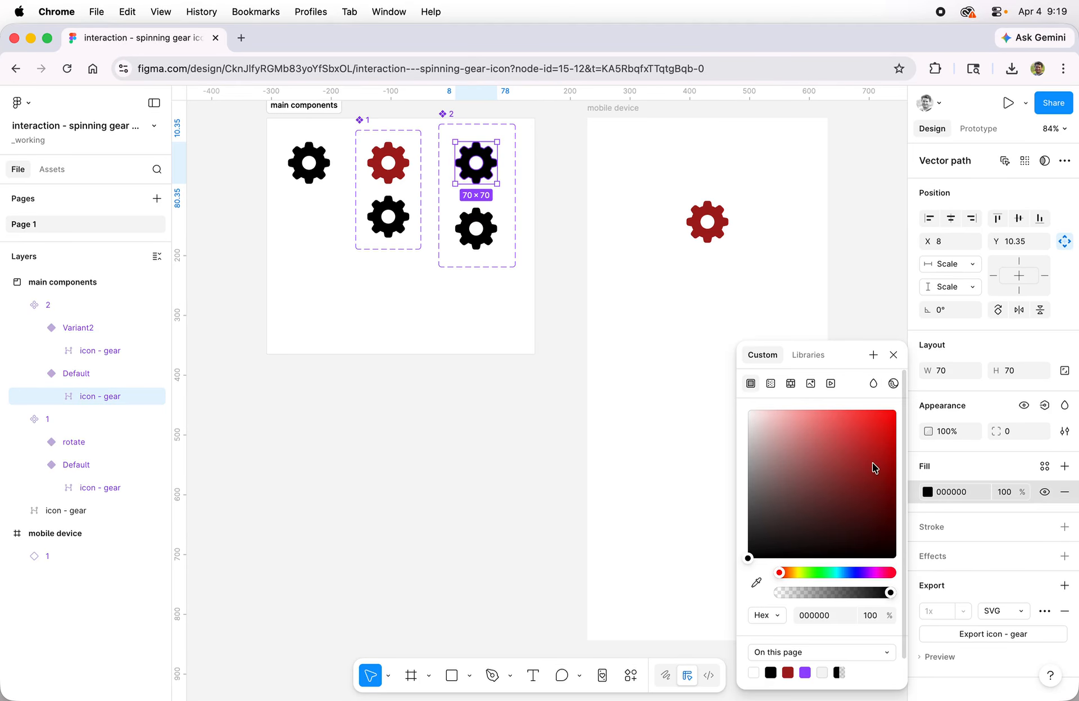
pyautogui.click(822, 571)
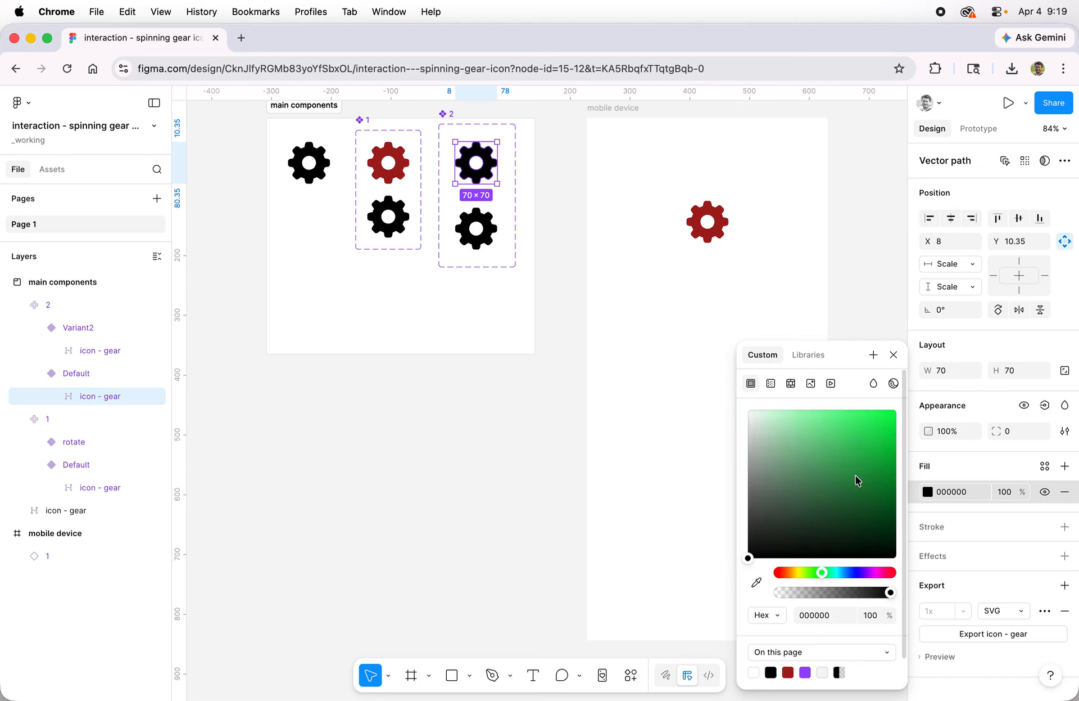
pyautogui.click(864, 471)
pyautogui.moveTo(863, 476); pyautogui.dragTo(862, 476)
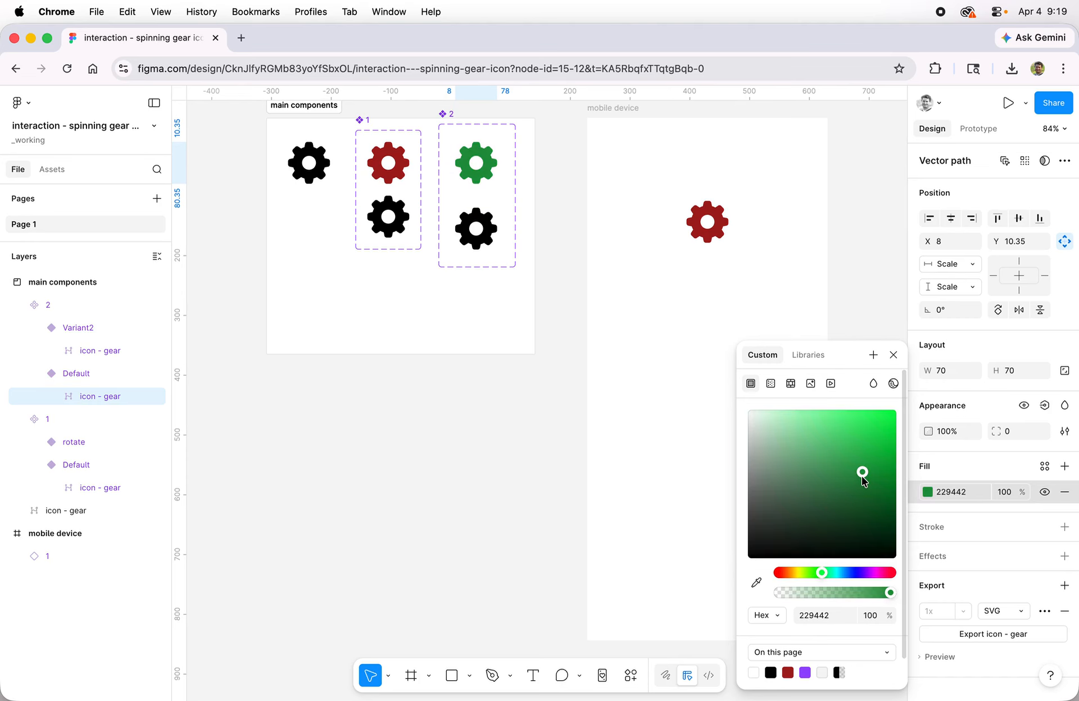
# Rotate the gear icon inside component 2's second variant to 180°.
pyautogui.click(493, 229)
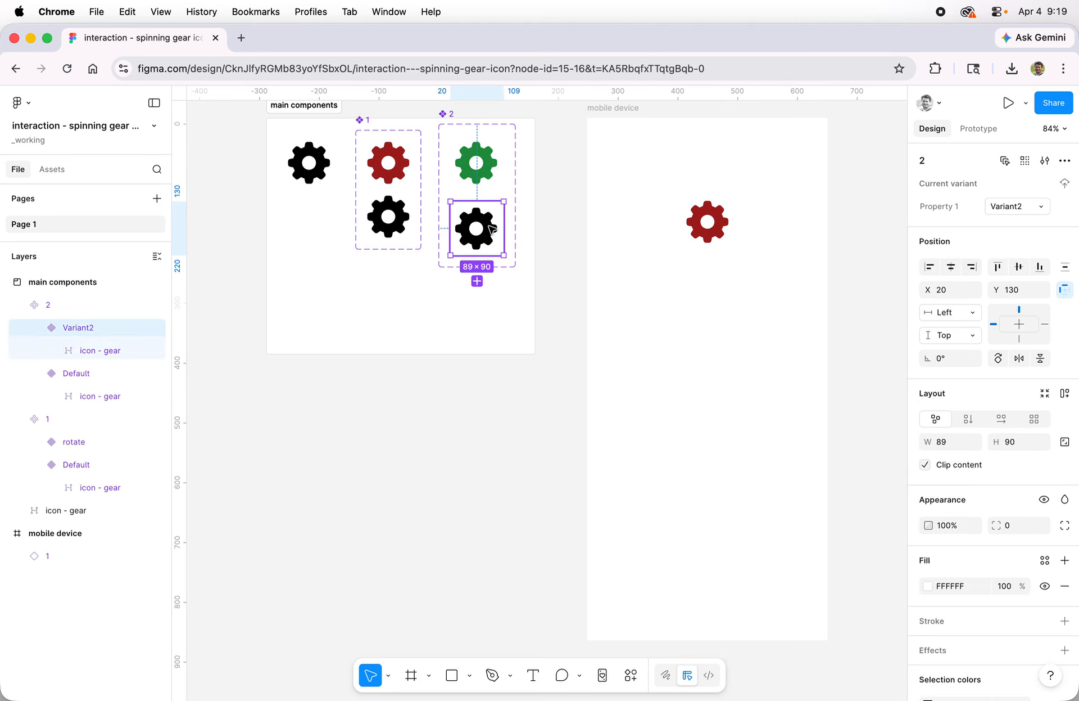
pyautogui.doubleClick(493, 229)
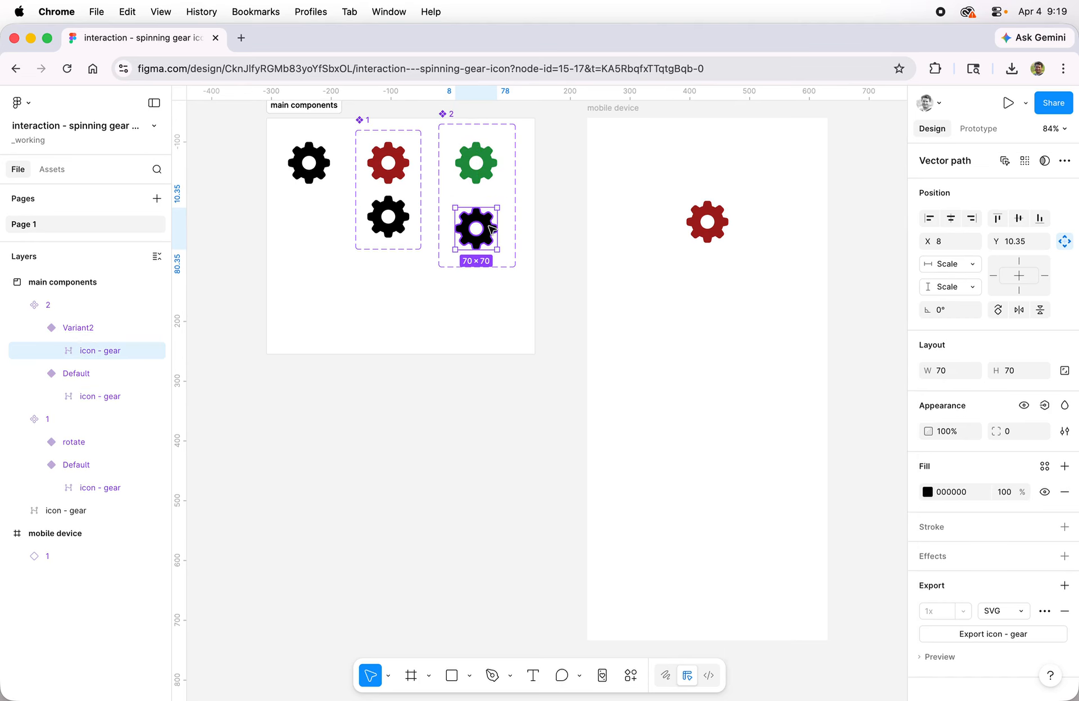
pyautogui.click(954, 310)
pyautogui.write('180')
pyautogui.press('Return')
# Rename component 2's variant property as state.
pyautogui.click(475, 164)
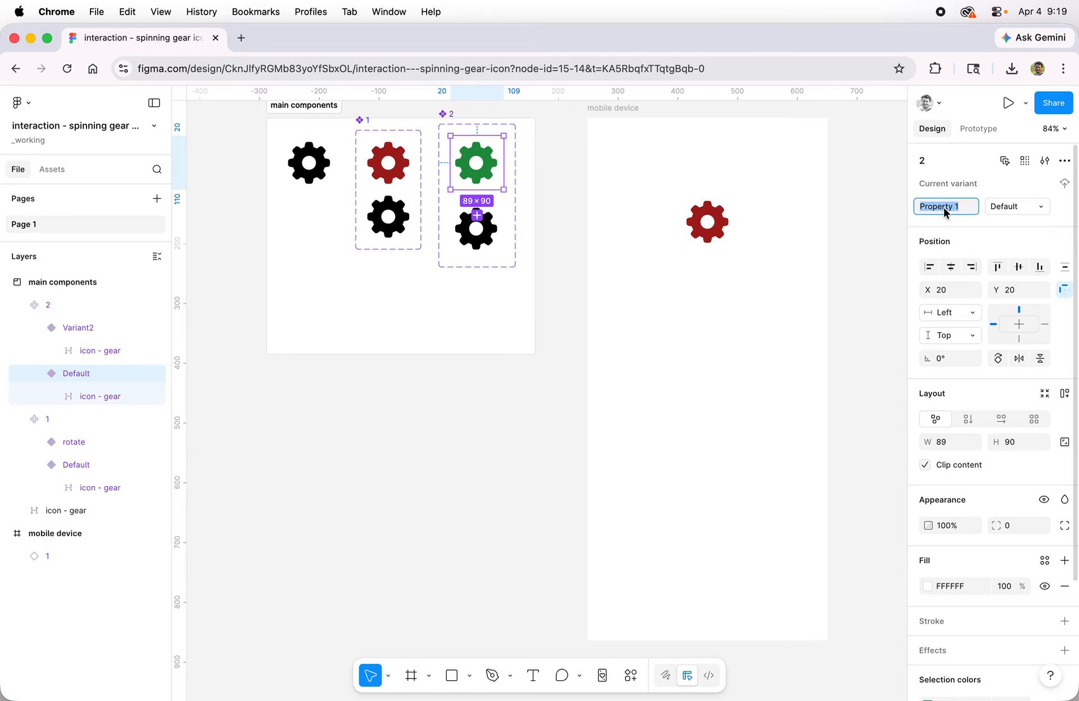
pyautogui.write('state')
pyautogui.press('Return')
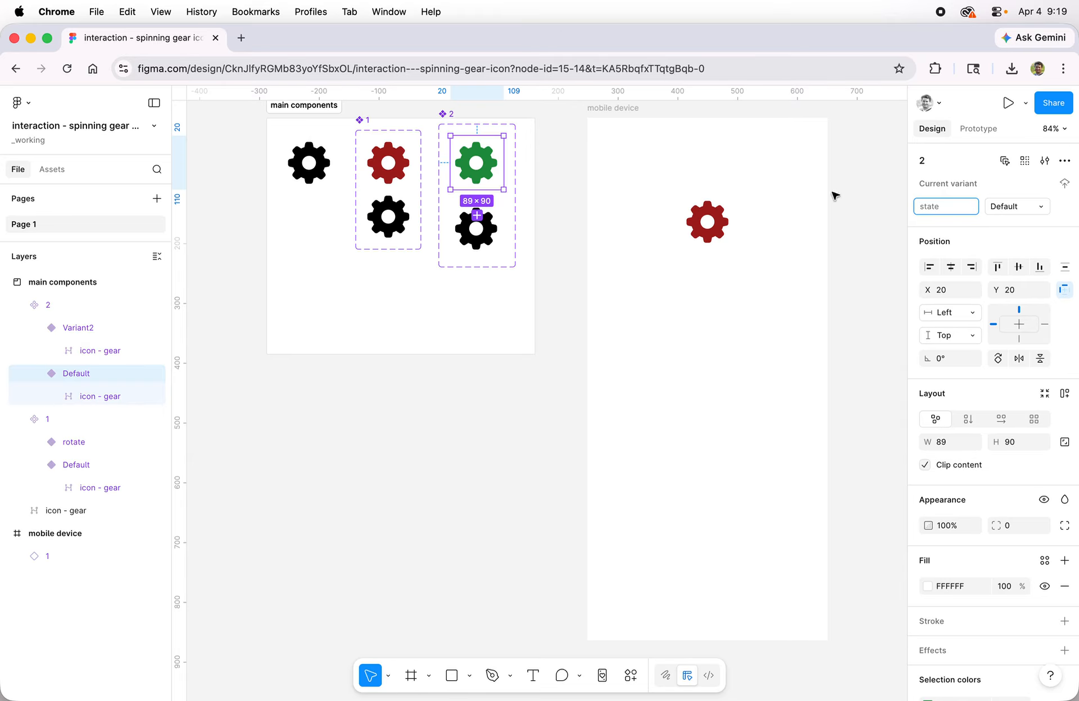
# Rename the state value of component 2's second variant as rotate 2.
pyautogui.click(492, 234)
pyautogui.click(1000, 207)
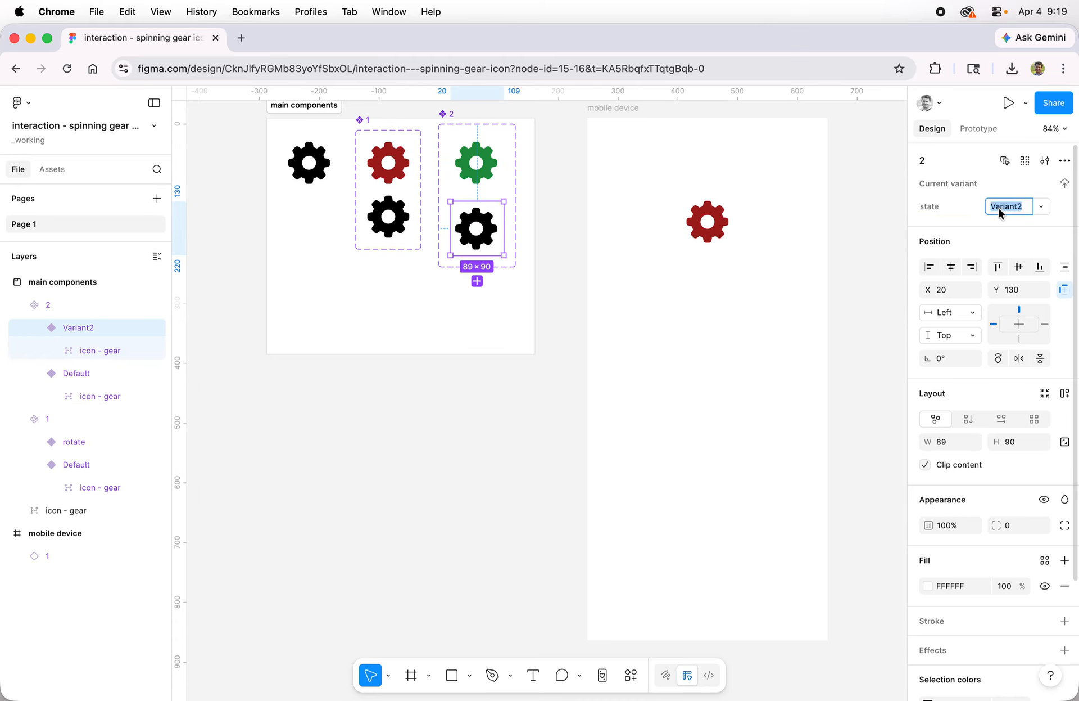
pyautogui.write('rotat')
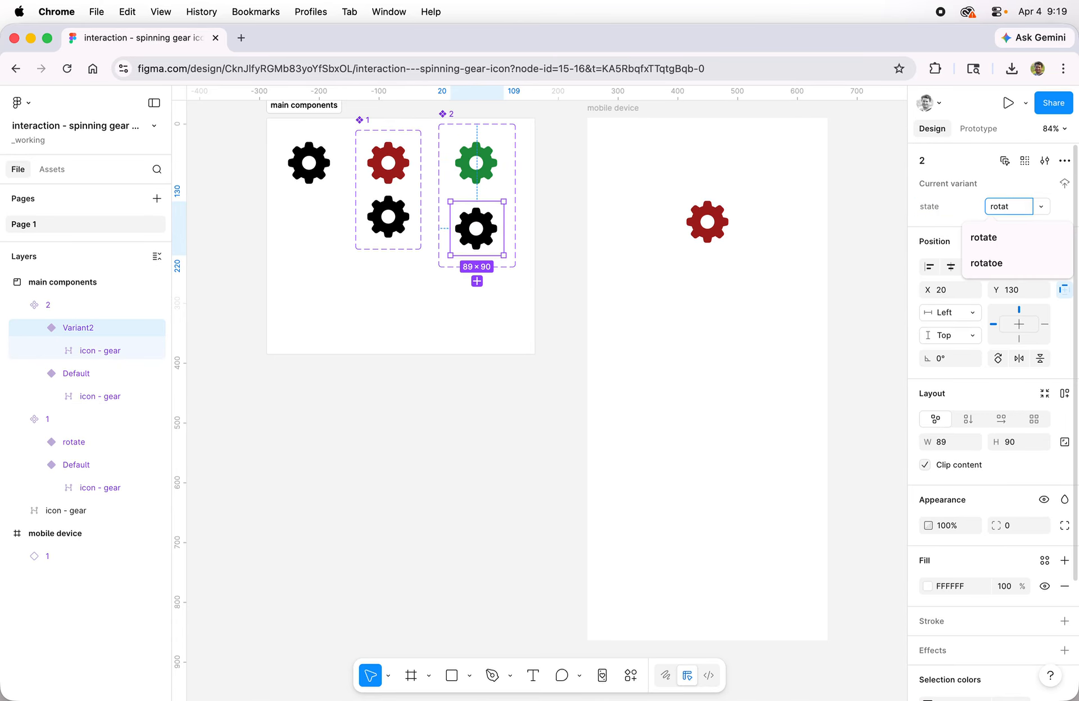
pyautogui.write('e 2')
pyautogui.press('Return')
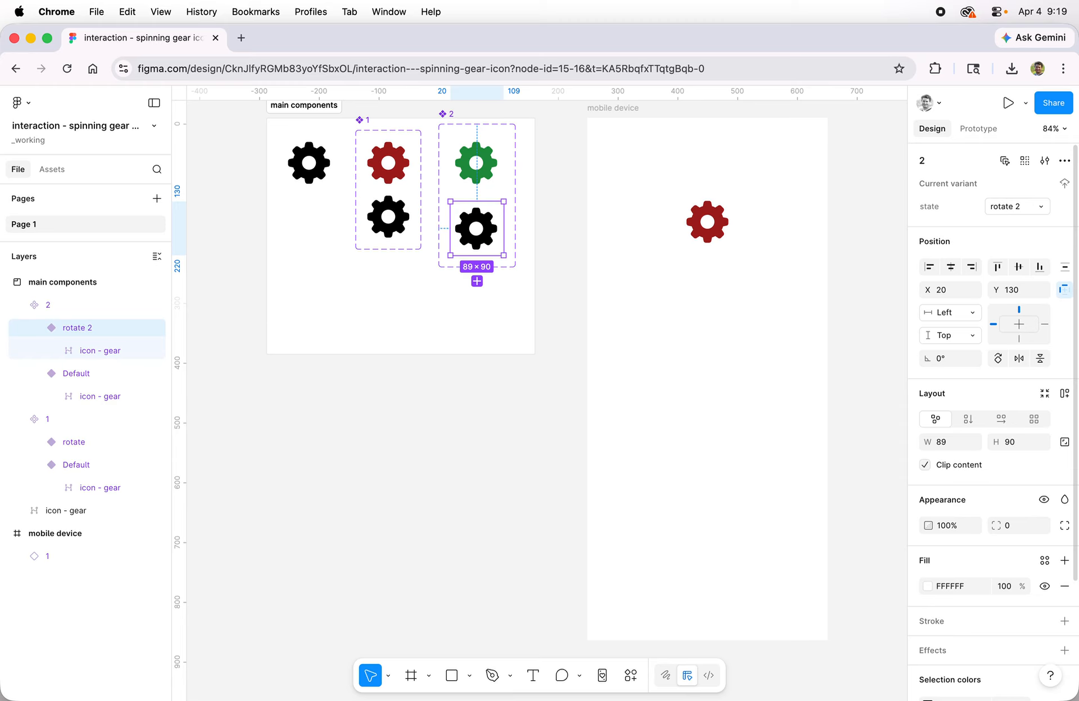
pyautogui.click(487, 242)
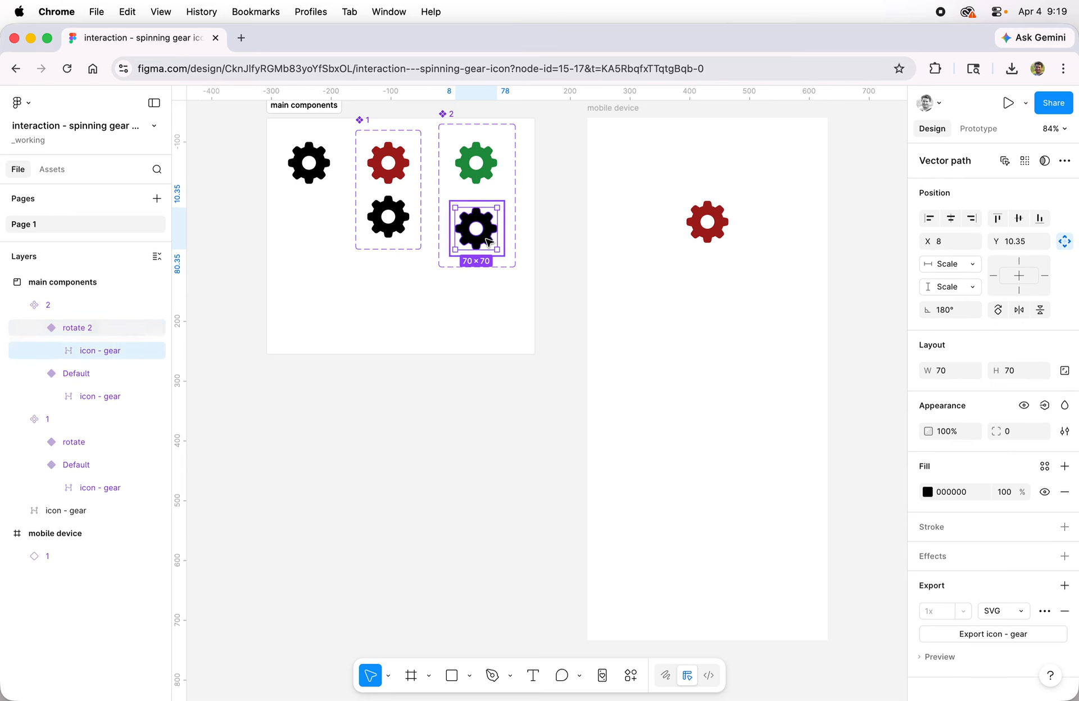
pyautogui.click(481, 151)
pyautogui.click(477, 225)
# Add a While hovering interaction to component 2's Default variant that changes its state to rotate 2.
pyautogui.click(496, 172)
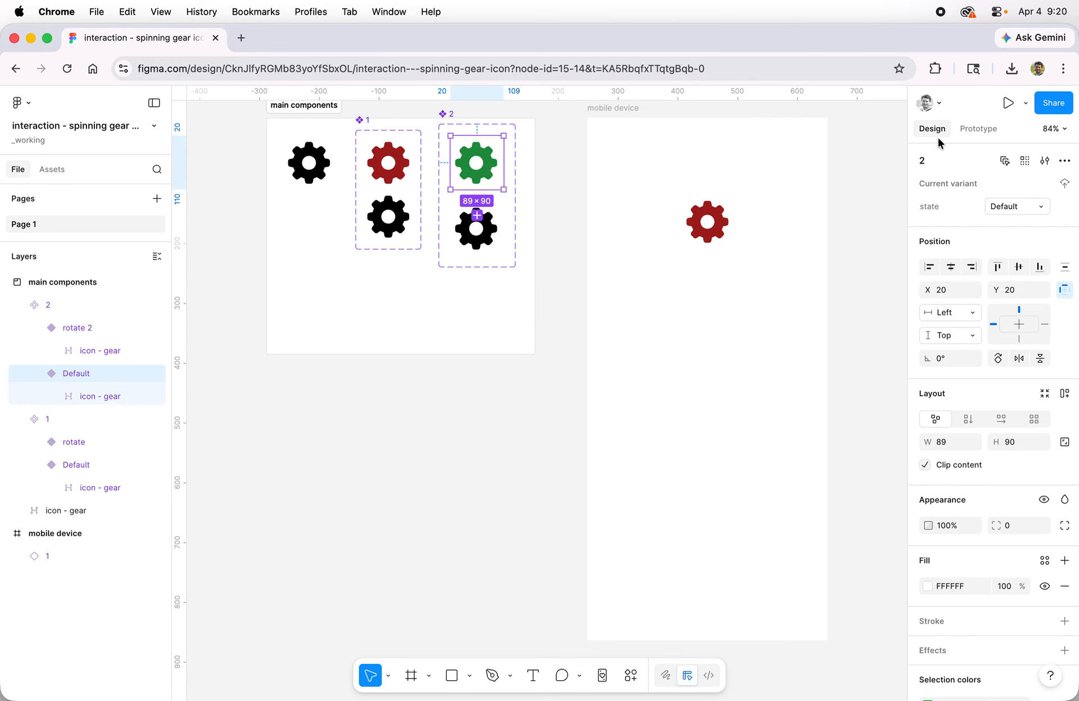
pyautogui.click(984, 128)
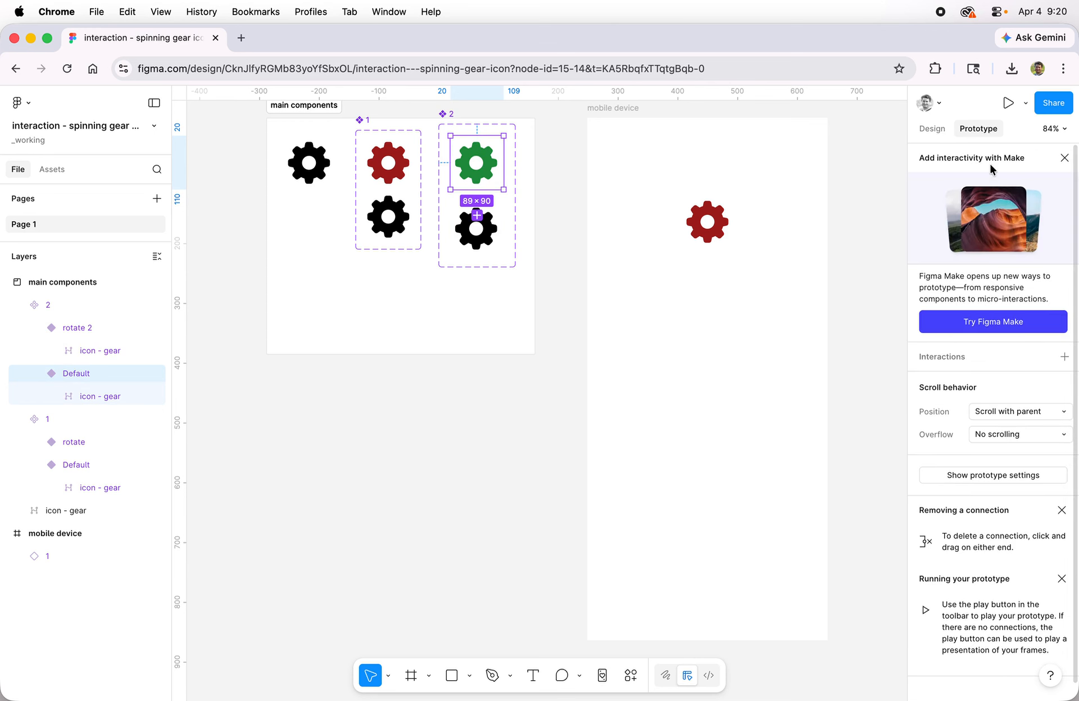
pyautogui.click(1064, 356)
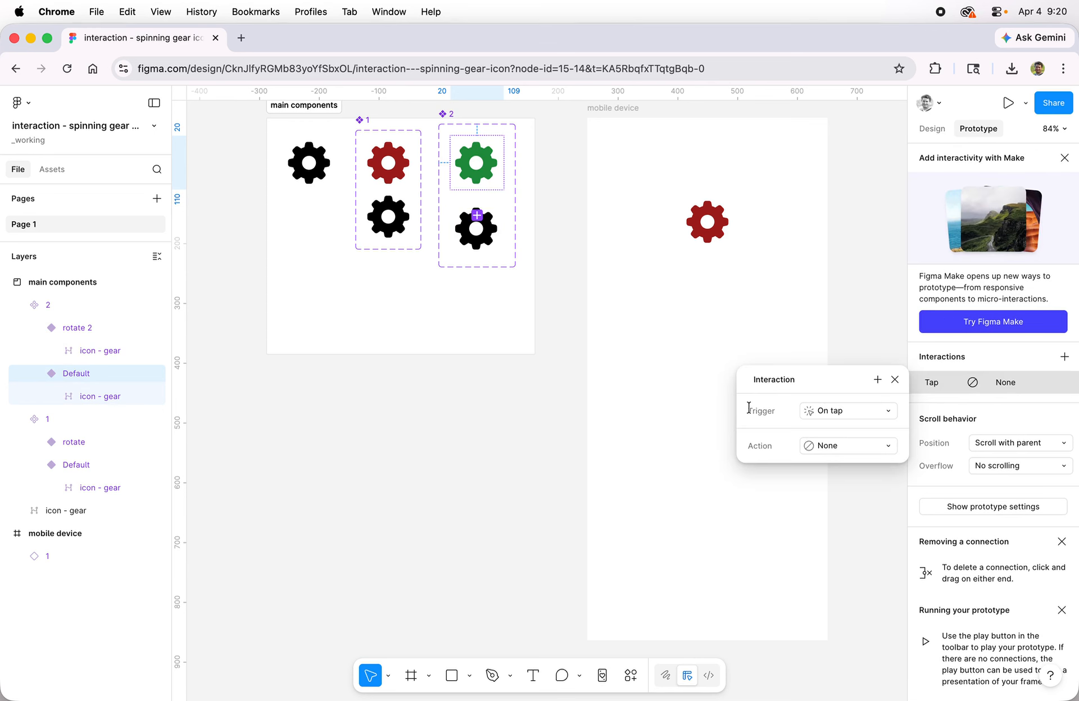
pyautogui.click(843, 416)
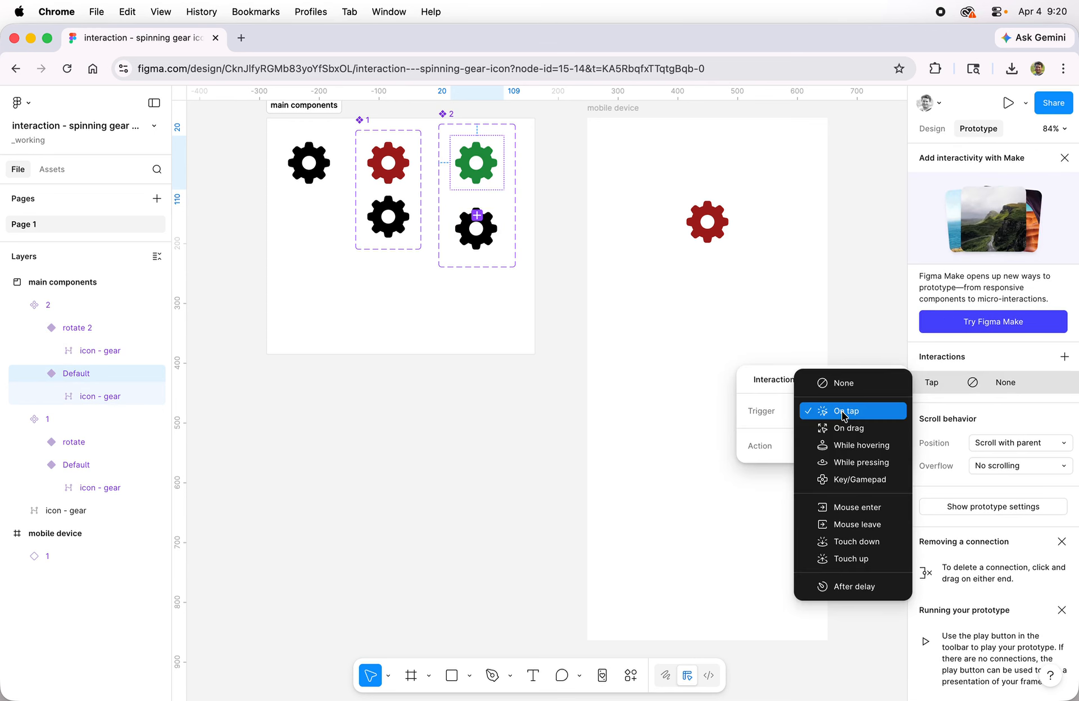
pyautogui.click(877, 443)
pyautogui.click(824, 447)
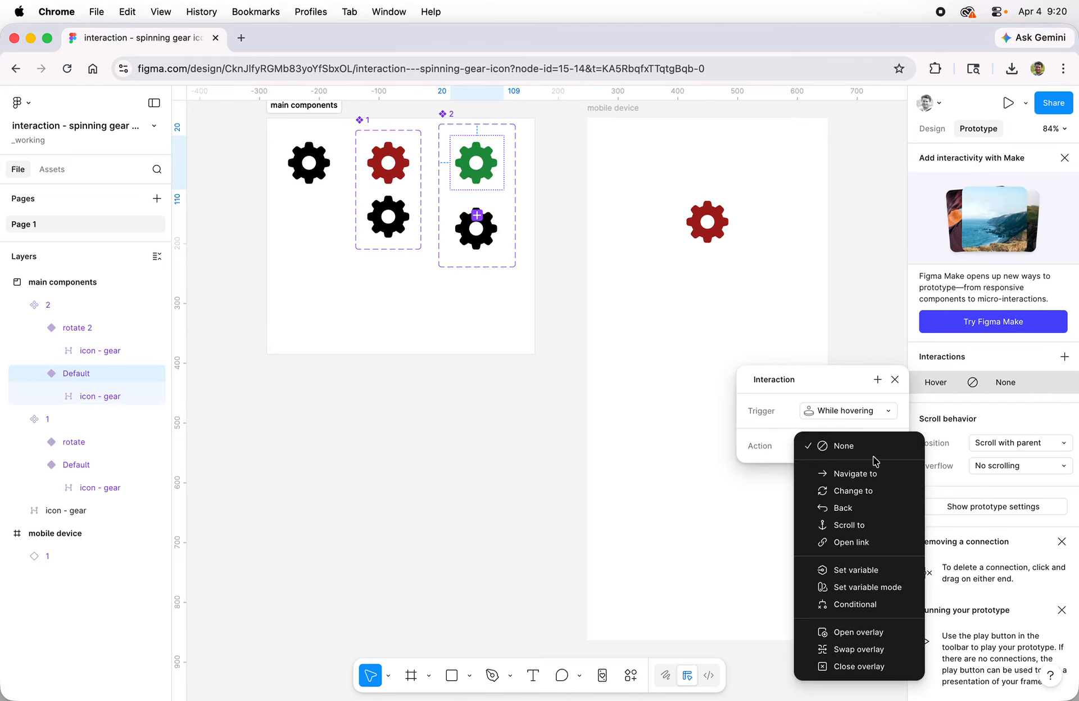
pyautogui.click(887, 489)
pyautogui.click(810, 471)
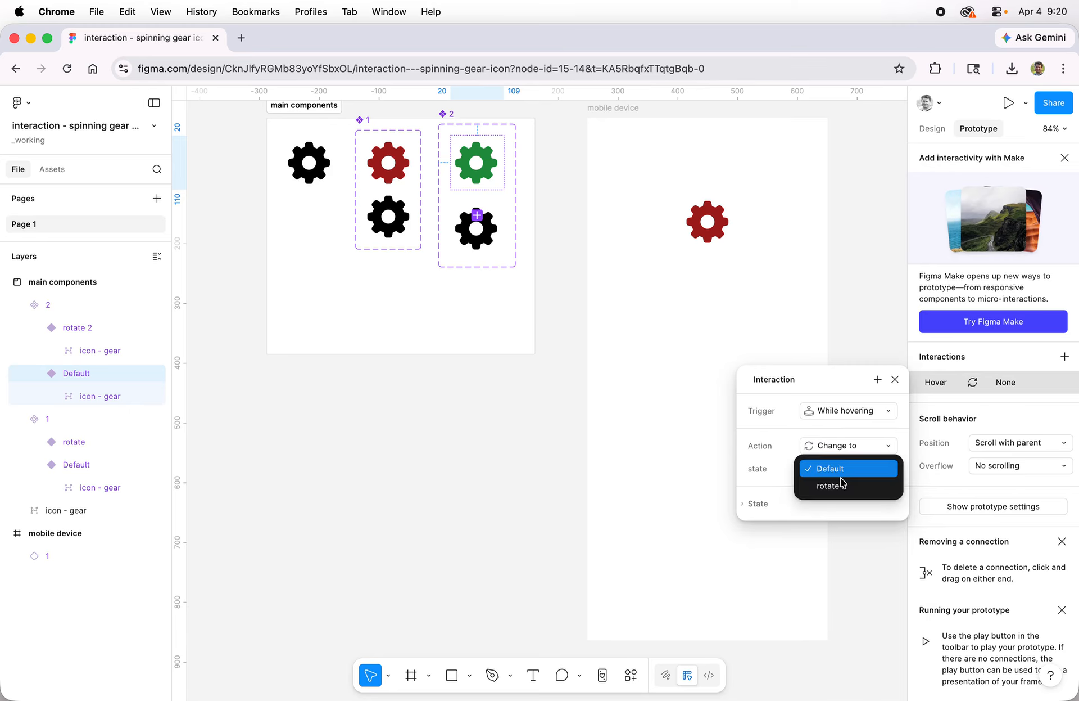
pyautogui.click(849, 490)
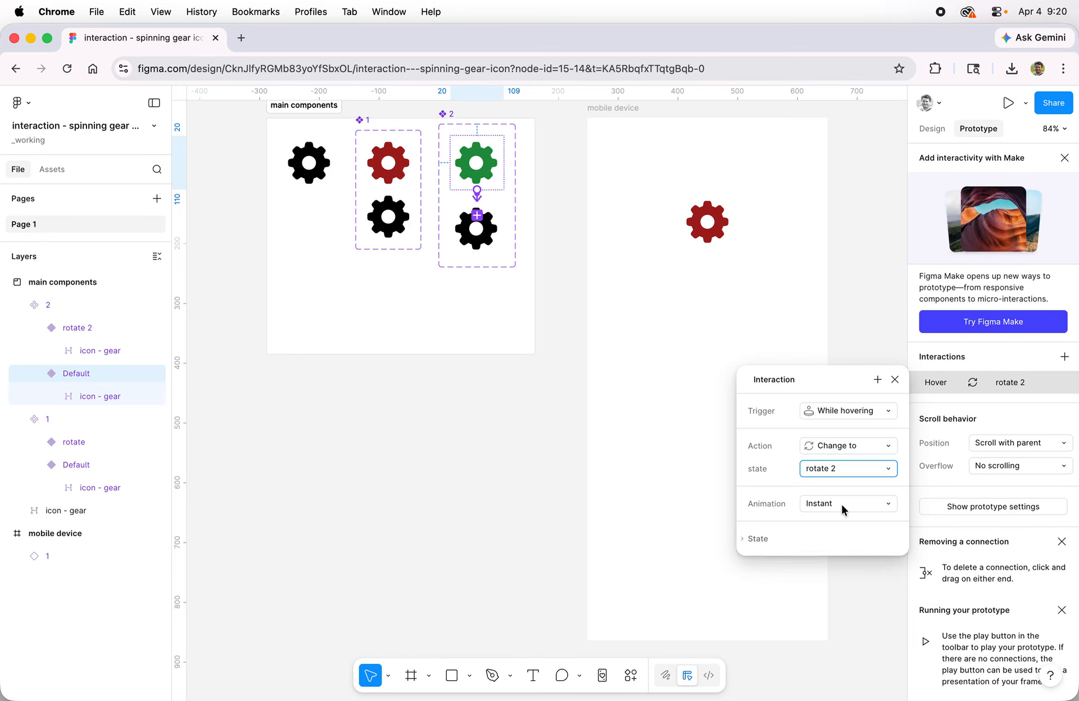
# Set the hover interaction's animation to Smart animate and close its settings.
pyautogui.click(841, 501)
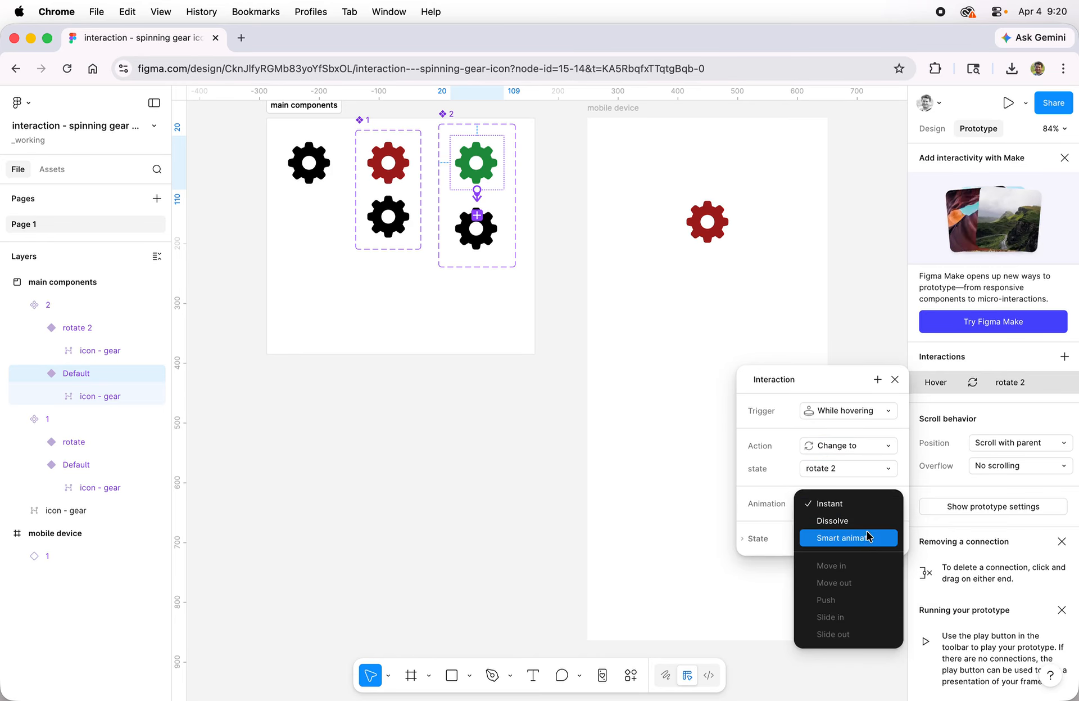
pyautogui.click(868, 536)
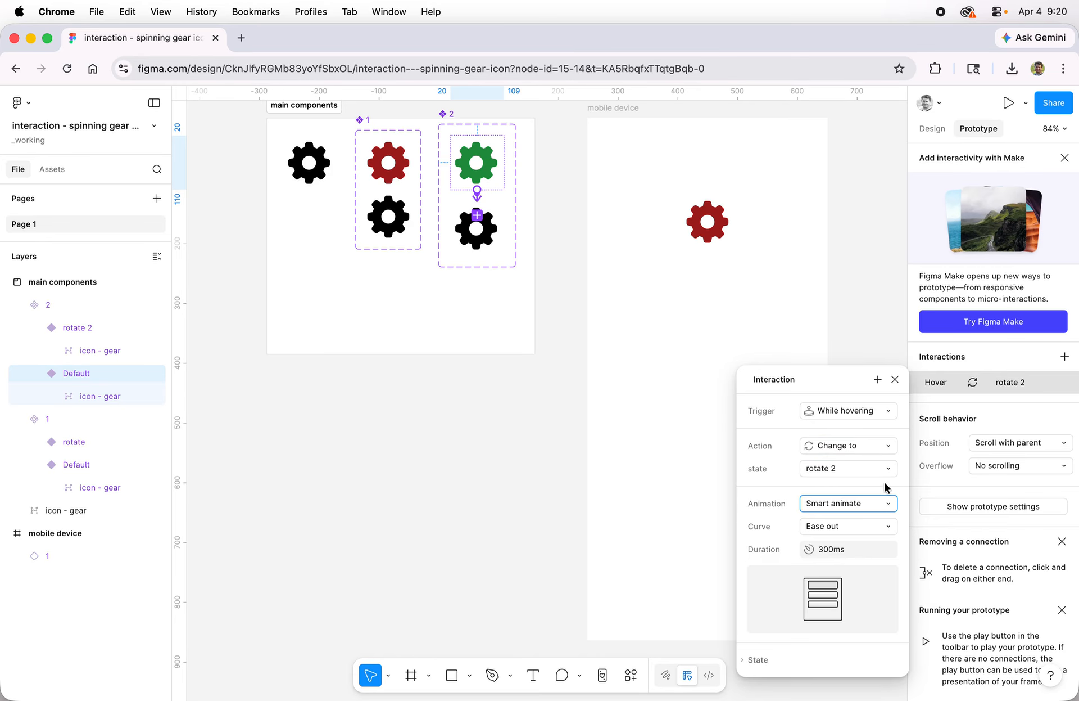
pyautogui.click(895, 379)
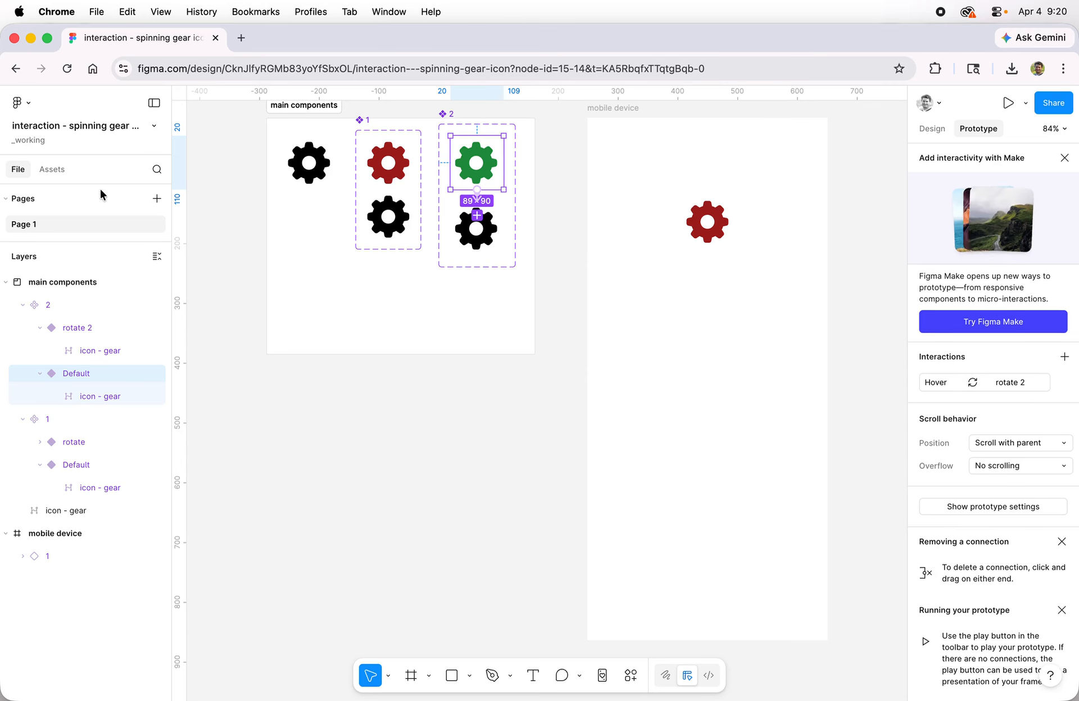
# Place an instance of component 2 below the red gear in the mobile device frame and test both gears in the prototype preview.
pyautogui.click(50, 170)
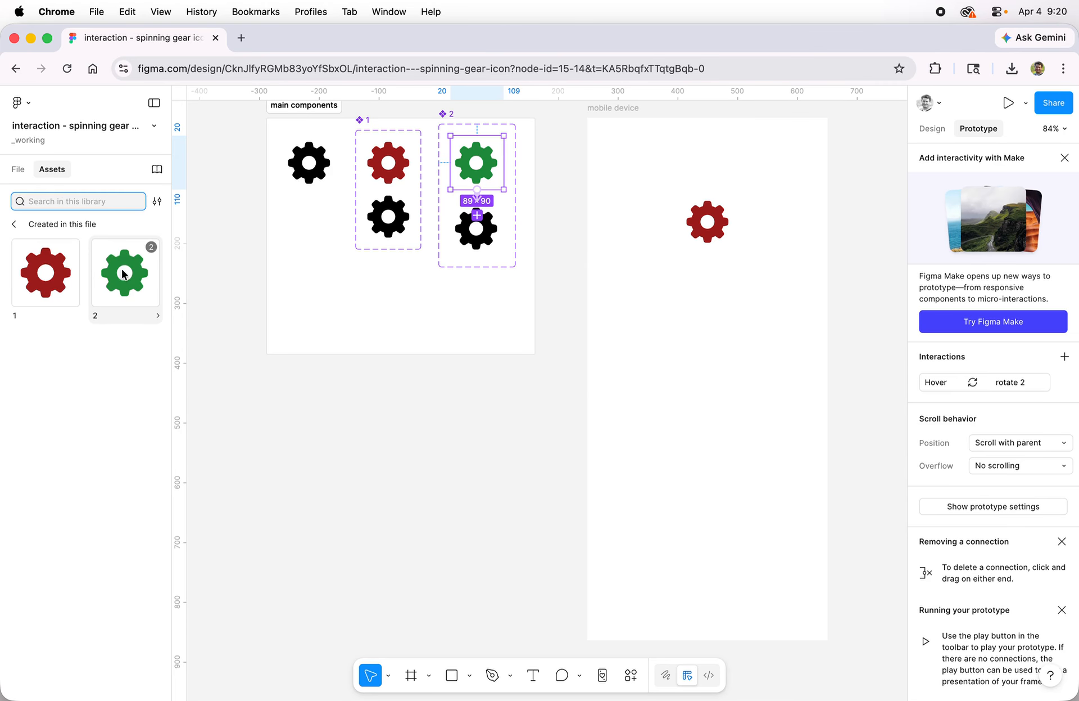
pyautogui.moveTo(124, 278); pyautogui.dragTo(708, 309)
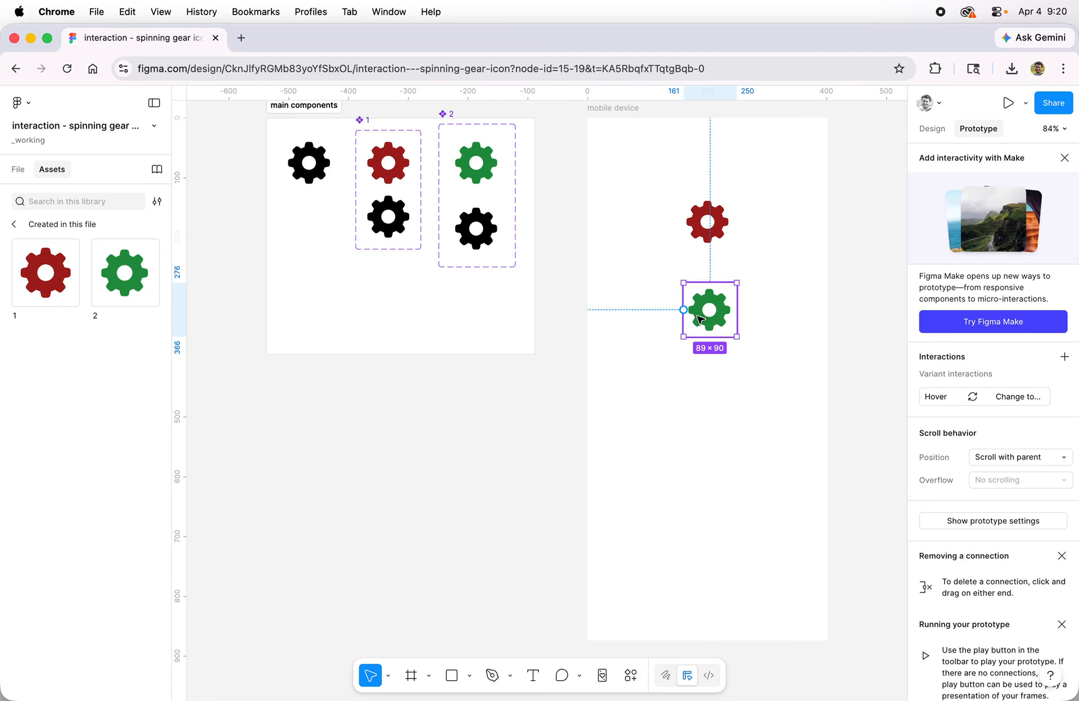
pyautogui.click(1008, 103)
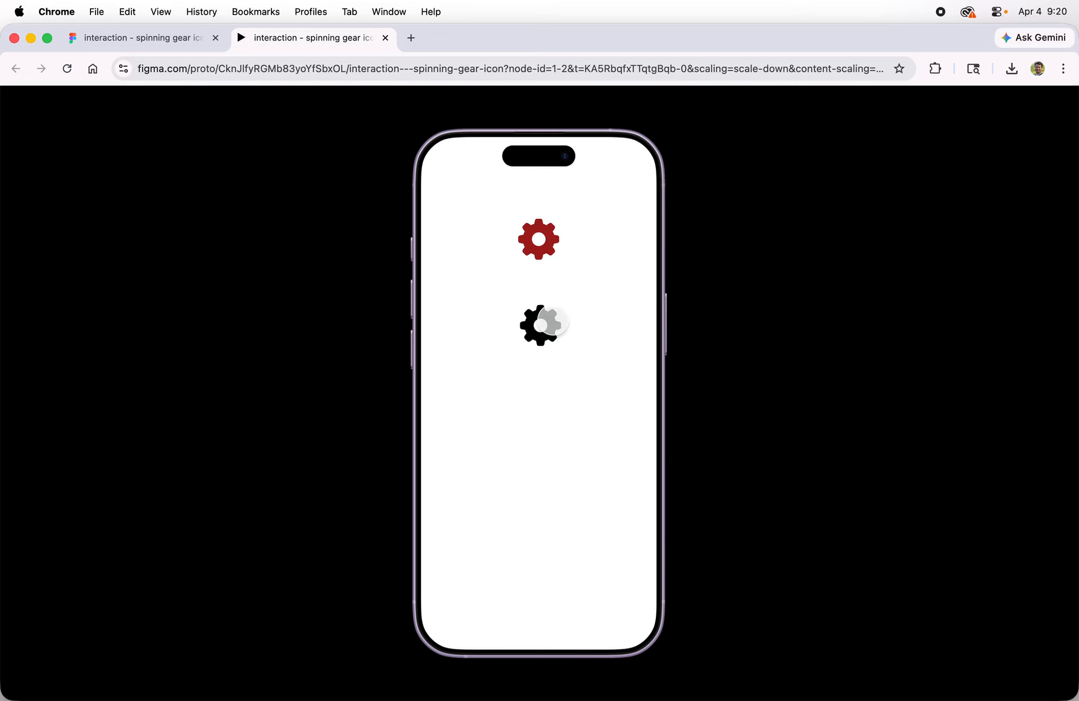
pyautogui.click(385, 38)
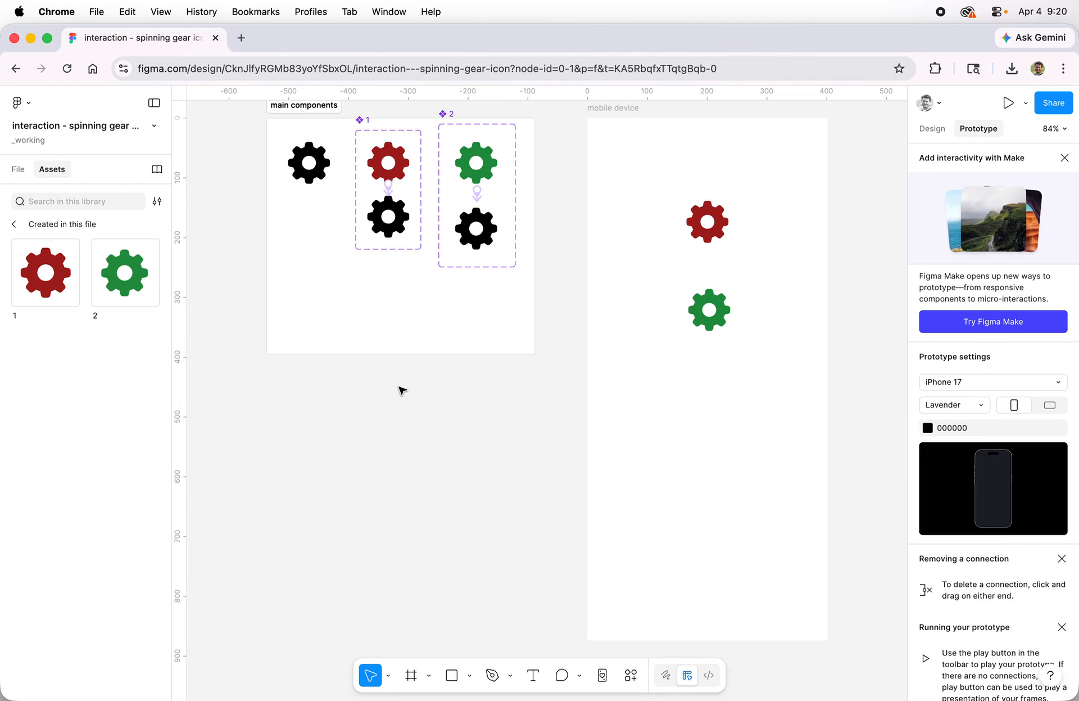